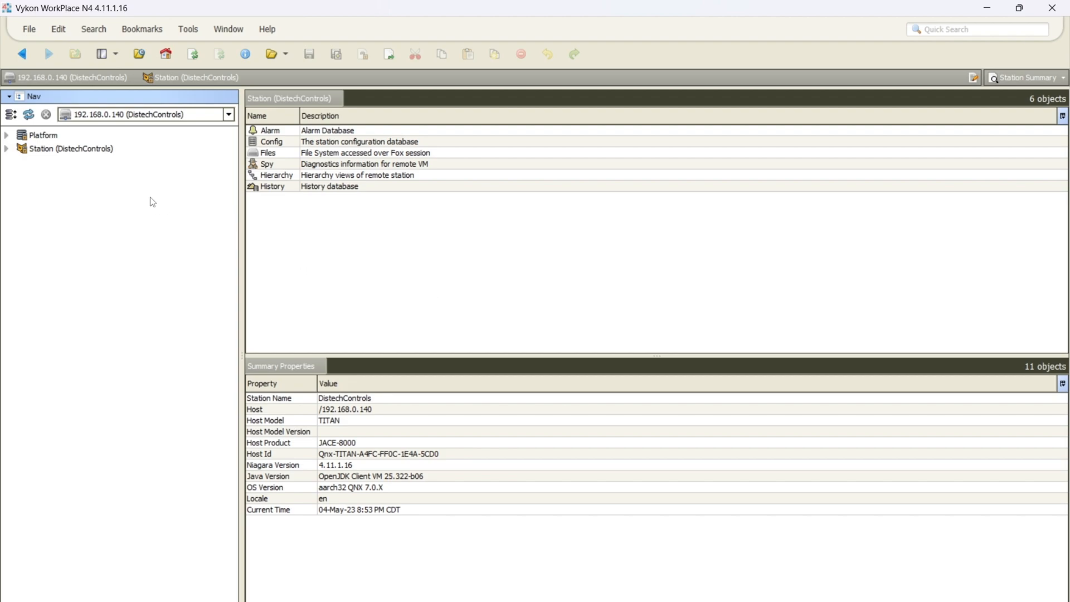
{"action": "left_click", "coordinate": [39, 138]}
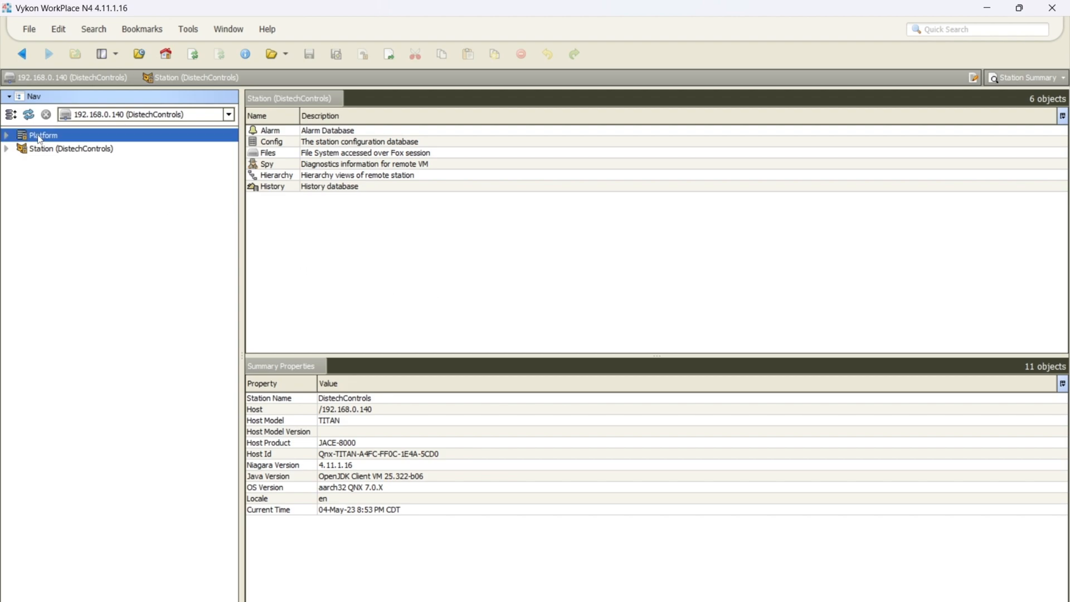
{"action": "left_click", "coordinate": [46, 149]}
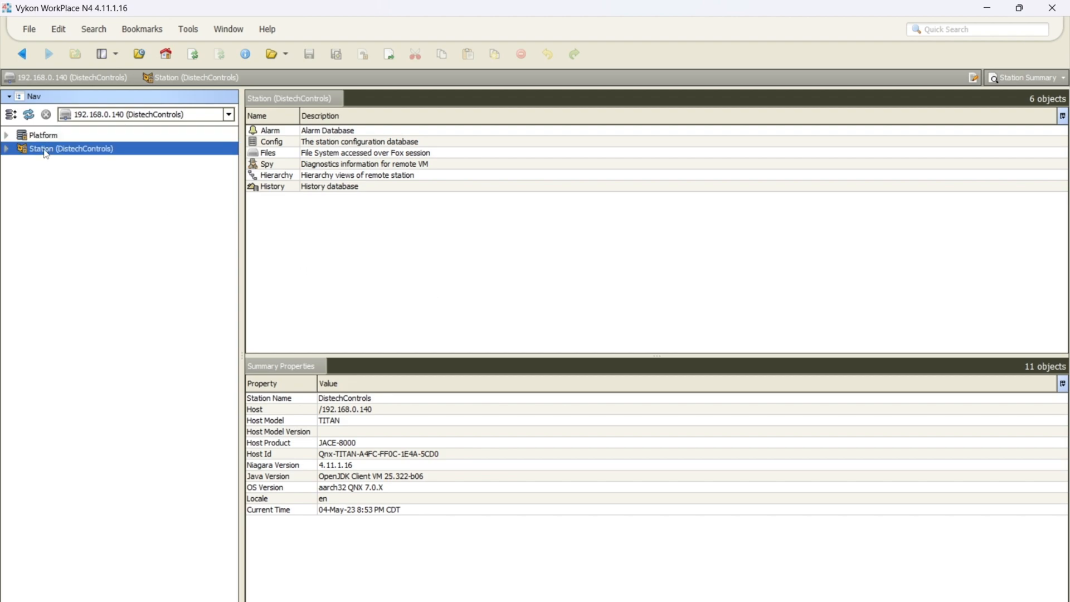
{"action": "left_click", "coordinate": [89, 181]}
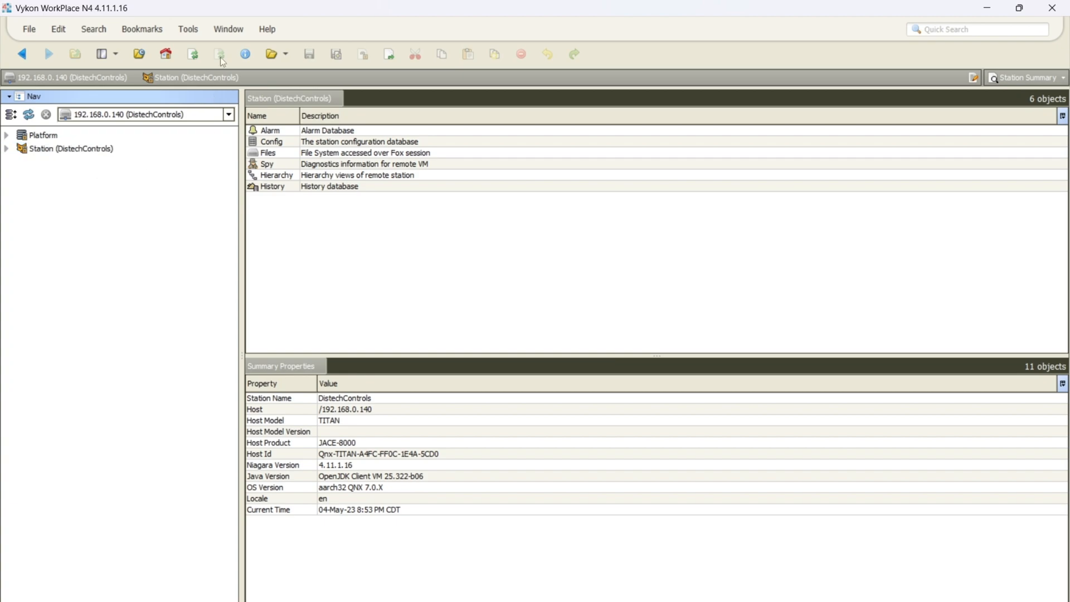
Step: Show the Palette side bar and open the distechControls palette in it
{"action": "left_click", "coordinate": [226, 40]}
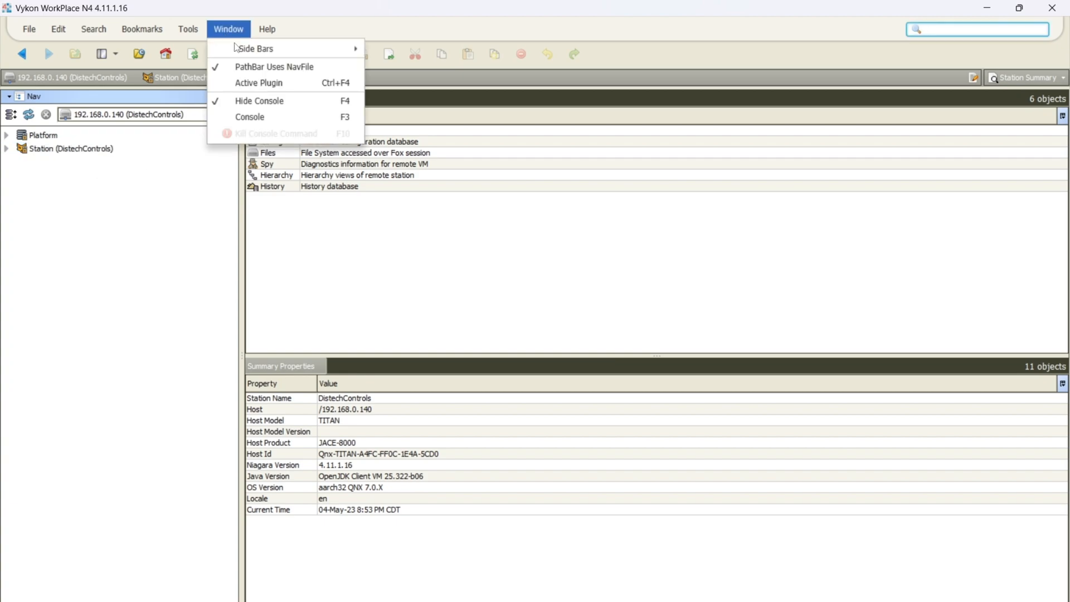
{"action": "mouse_move", "coordinate": [279, 51]}
{"action": "left_click", "coordinate": [413, 155]}
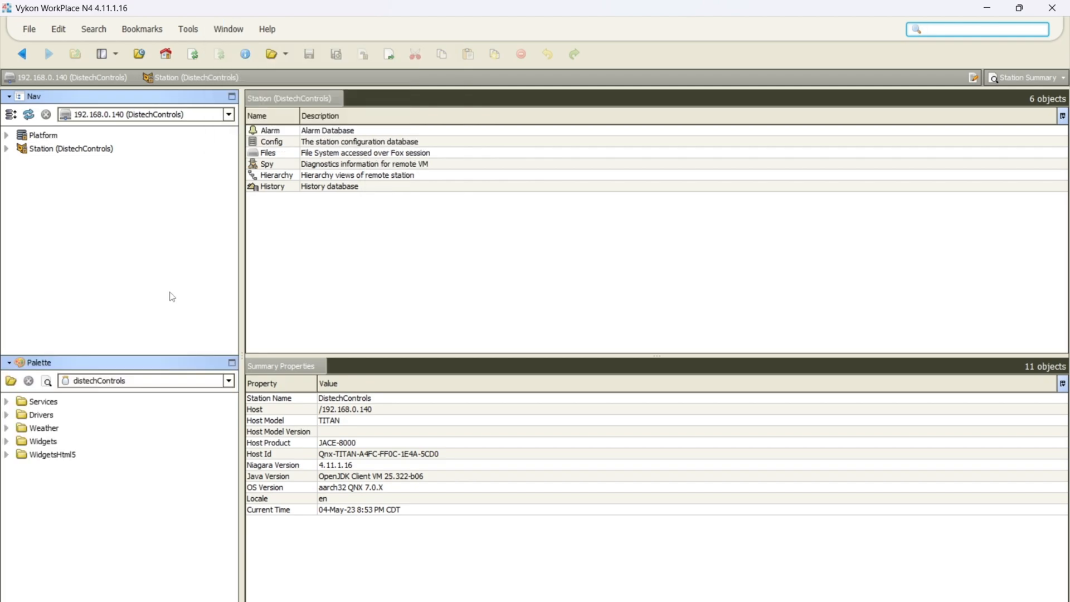
{"action": "left_click", "coordinate": [10, 380]}
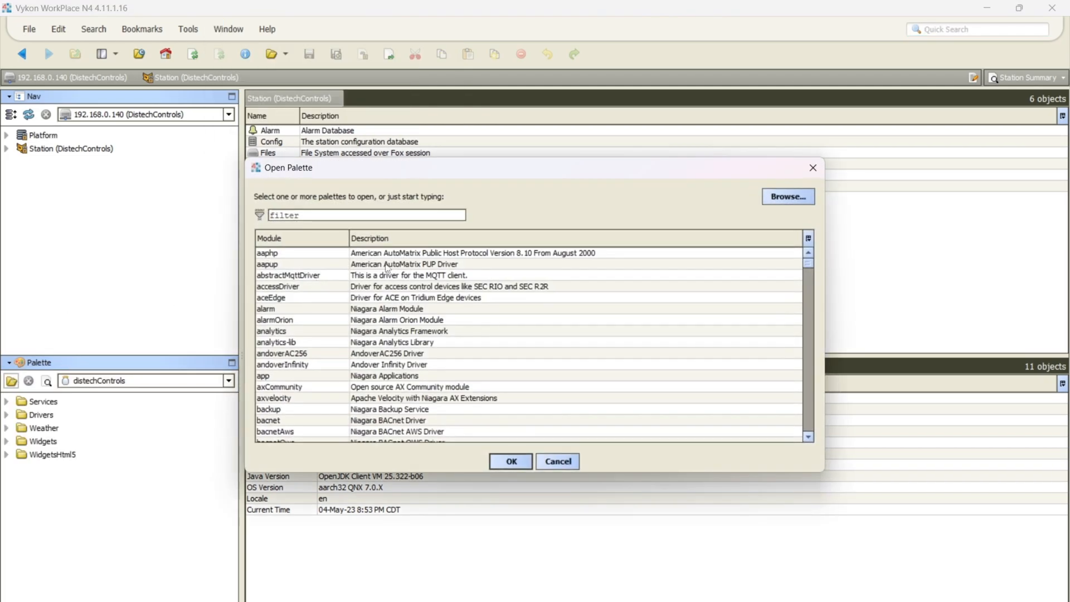
{"action": "type", "text": "dis"}
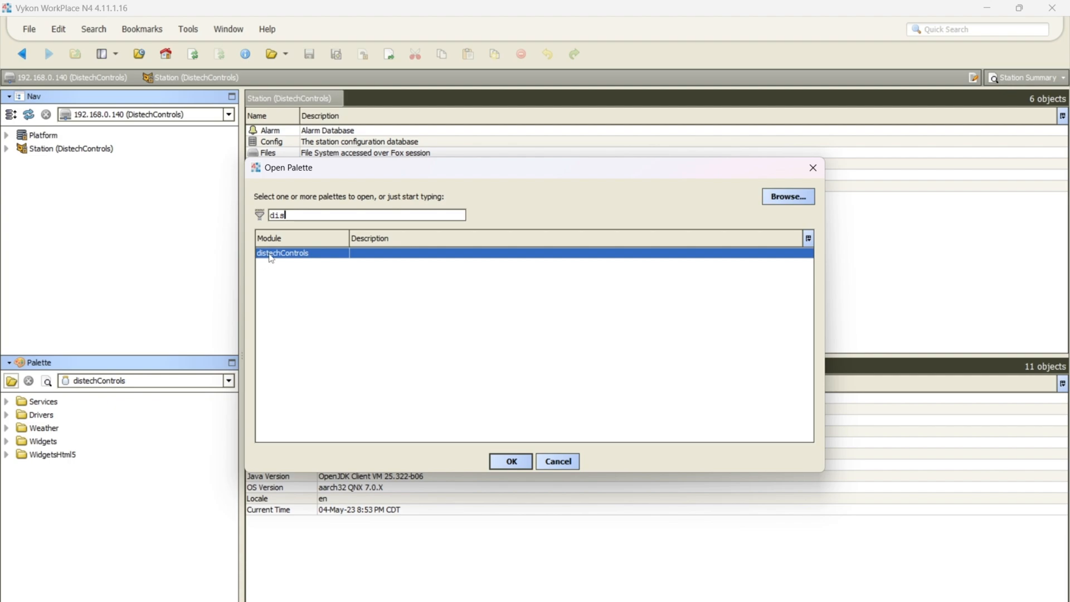
{"action": "left_click", "coordinate": [511, 461]}
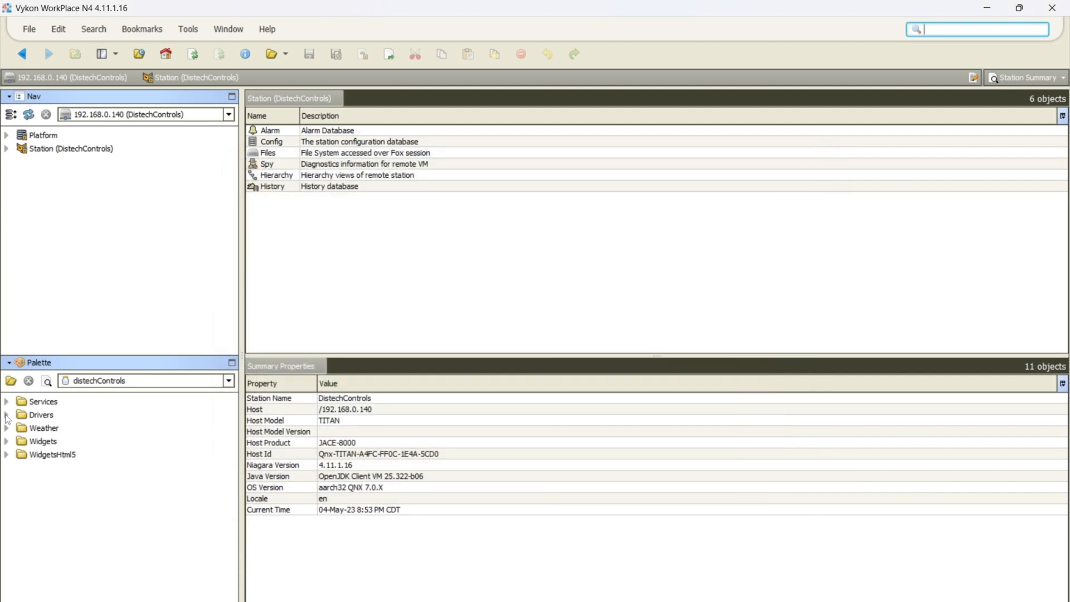
Step: Add a BcpBacnetNetwork from the palette's Bacnet drivers to the station's Config Drivers, keeping the name BcpBacnetNetwork
{"action": "left_click", "coordinate": [6, 416]}
{"action": "left_click", "coordinate": [22, 429]}
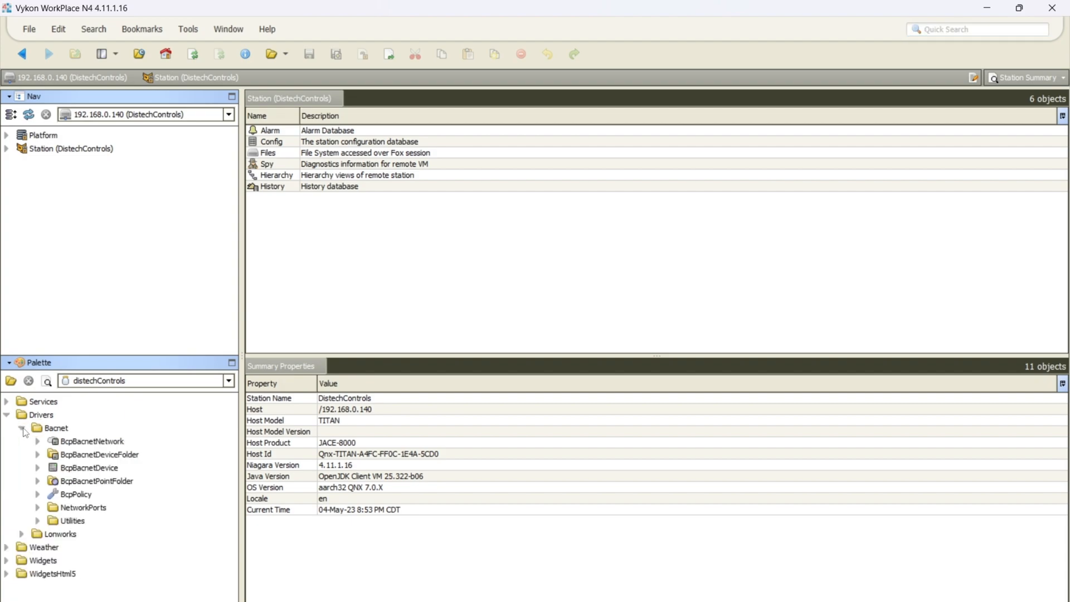
{"action": "left_click", "coordinate": [75, 441]}
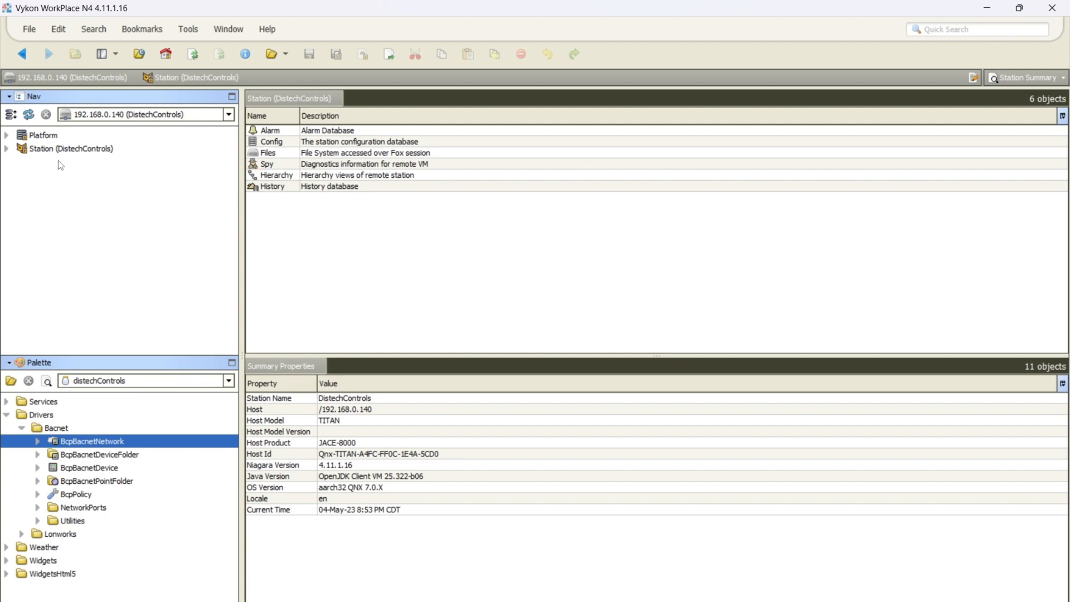
{"action": "left_click", "coordinate": [7, 148]}
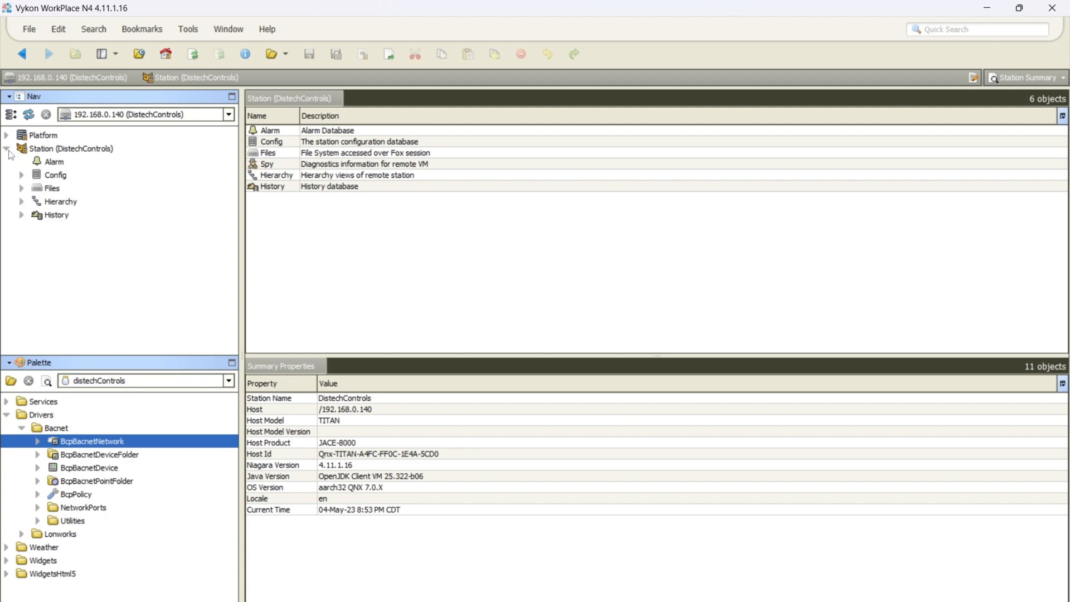
{"action": "left_click", "coordinate": [21, 175]}
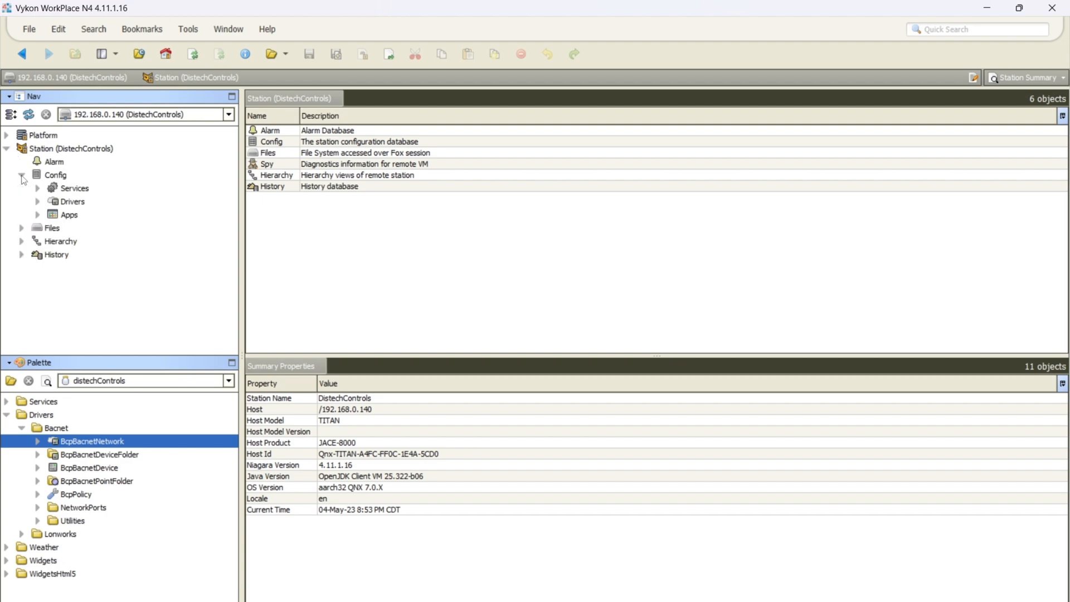
{"action": "left_click", "coordinate": [38, 201]}
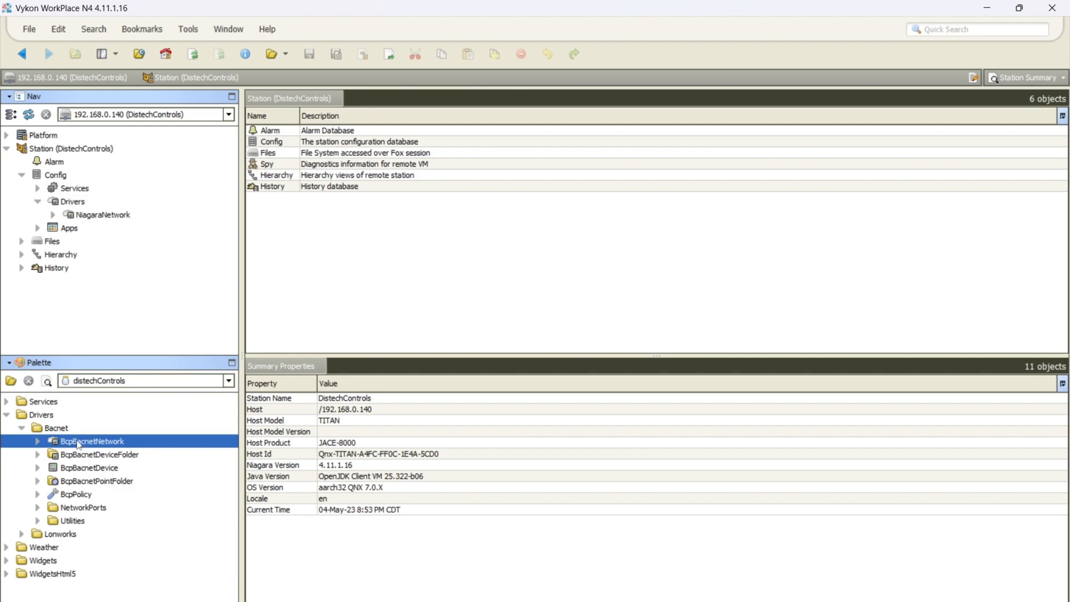
{"action": "left_click_drag", "start_coordinate": [78, 444], "coordinate": [78, 204]}
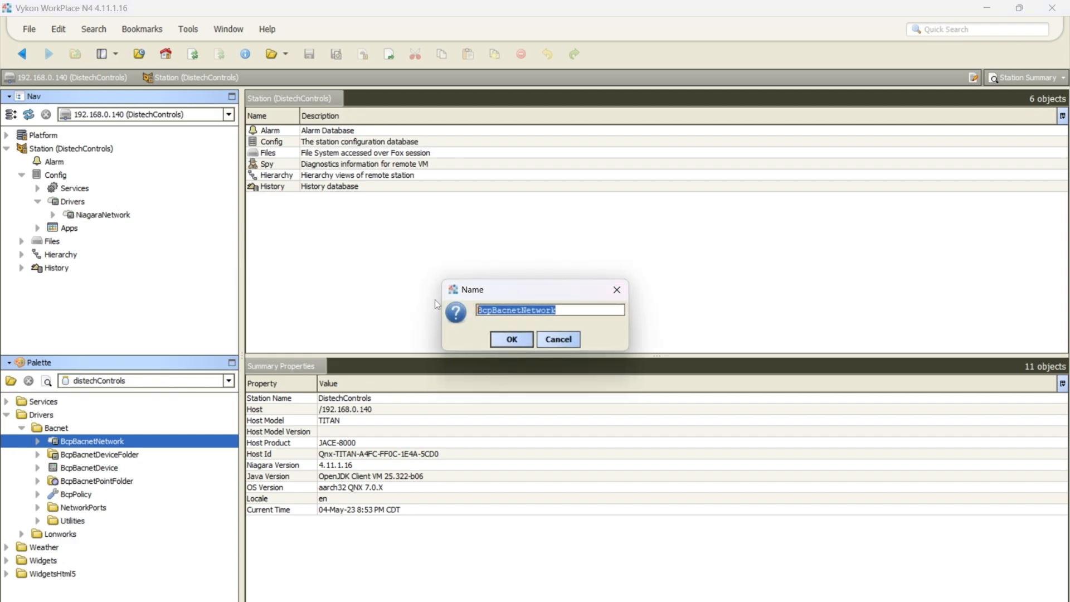
{"action": "left_click", "coordinate": [512, 340]}
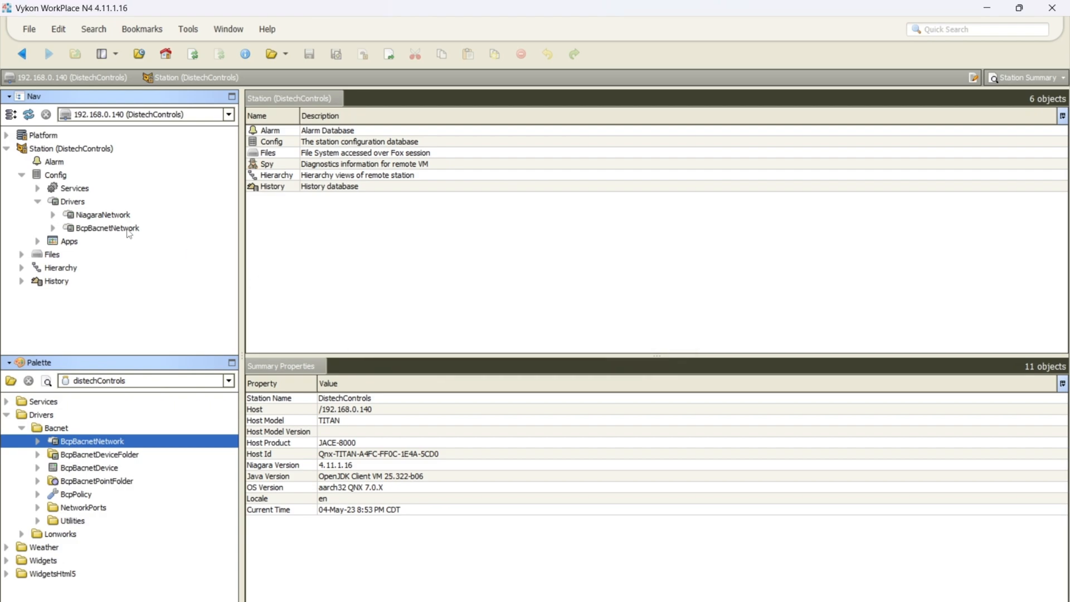
Step: Set the object ID of the BcpBacnetNetwork's Local Device to 1000, save it and check the device status
{"action": "double_click", "coordinate": [128, 230]}
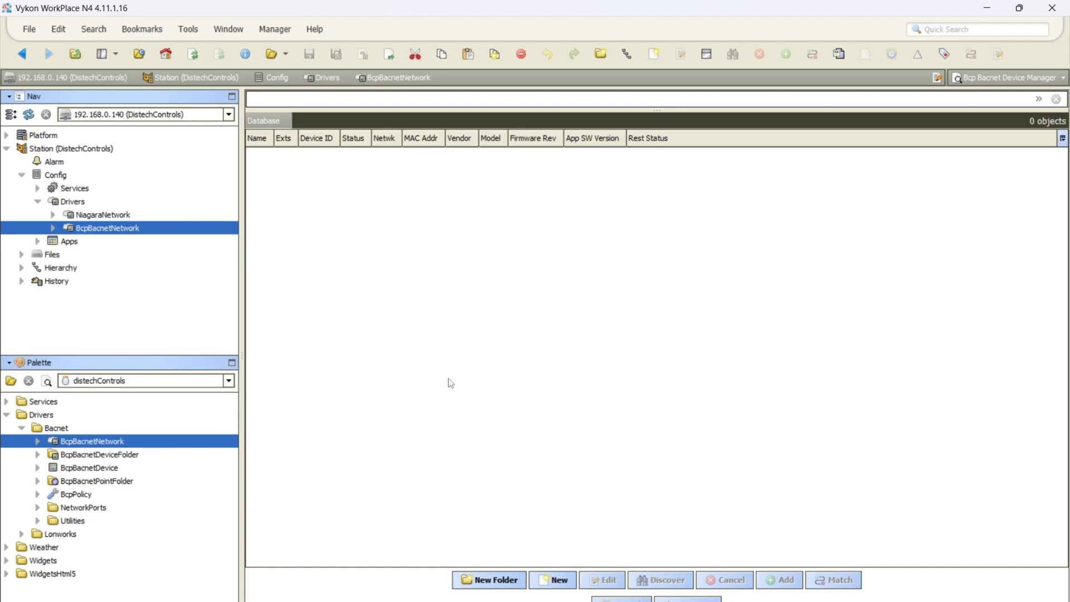
{"action": "left_click", "coordinate": [53, 228]}
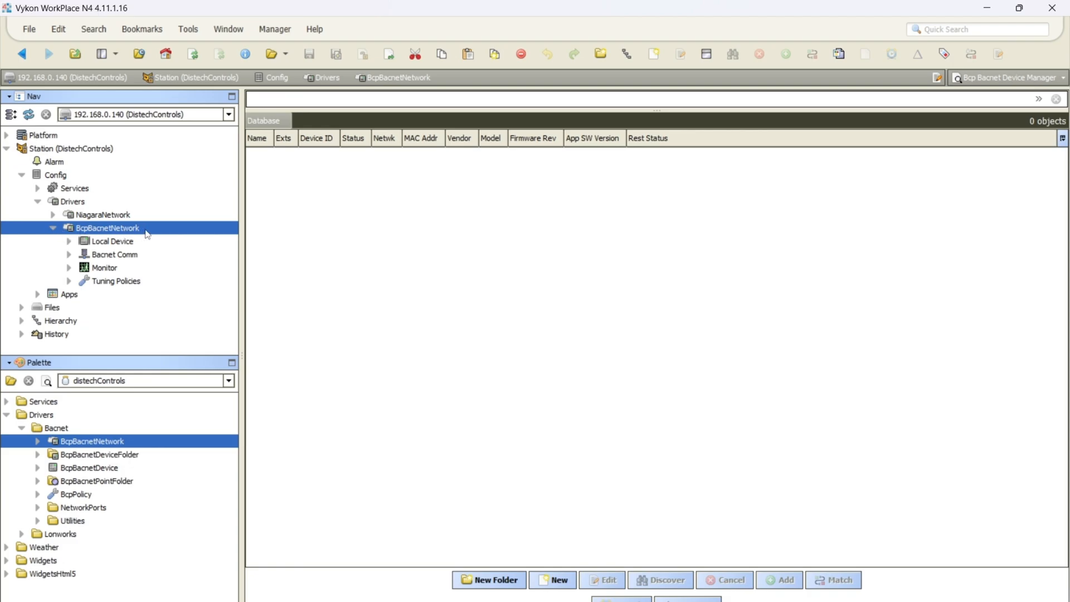
{"action": "double_click", "coordinate": [109, 245]}
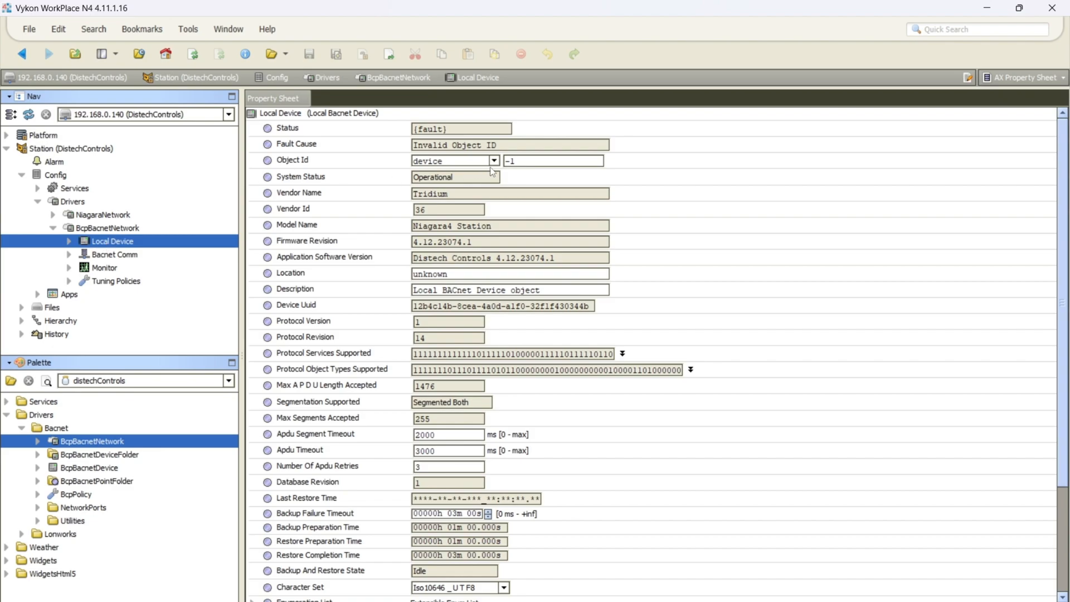
{"action": "double_click", "coordinate": [519, 161]}
{"action": "type", "text": "1000"}
{"action": "left_click", "coordinate": [306, 56]}
{"action": "double_click", "coordinate": [433, 128]}
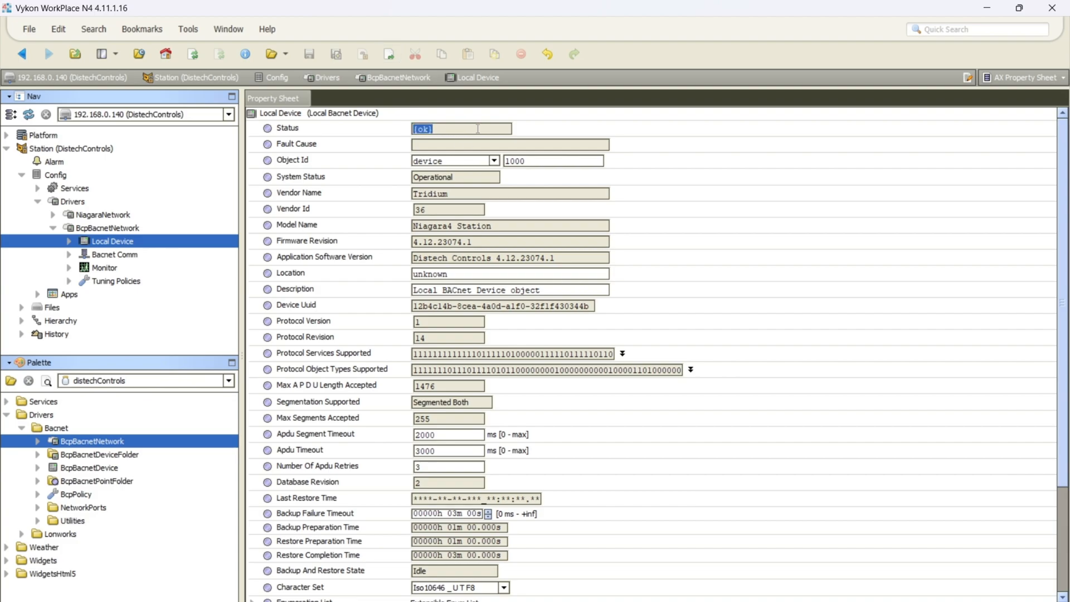
{"action": "double_click", "coordinate": [534, 161]}
{"action": "left_click", "coordinate": [433, 144]}
Step: Add an MstpPort from the palette's NetworkPorts to the Network layer of Bacnet Comm and name it MstpPort1
{"action": "double_click", "coordinate": [128, 255]}
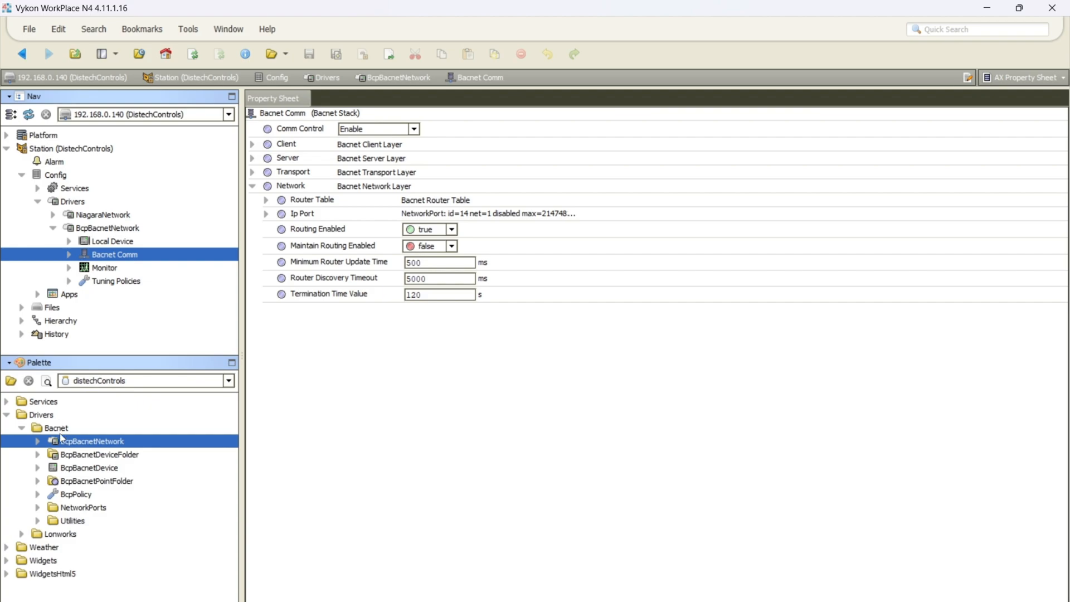
{"action": "left_click", "coordinate": [38, 508]}
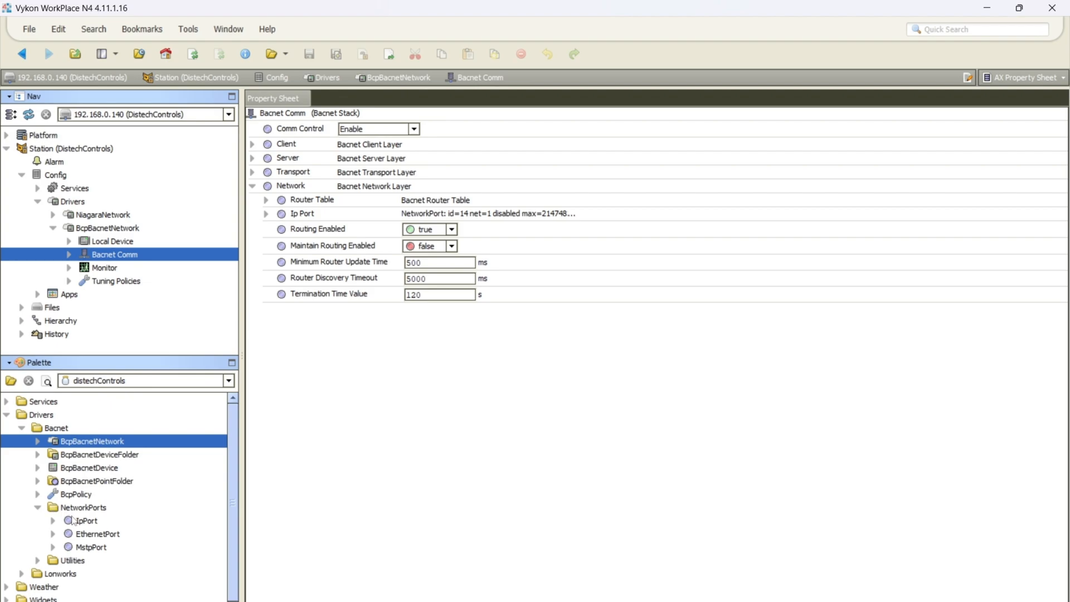
{"action": "left_click", "coordinate": [92, 548]}
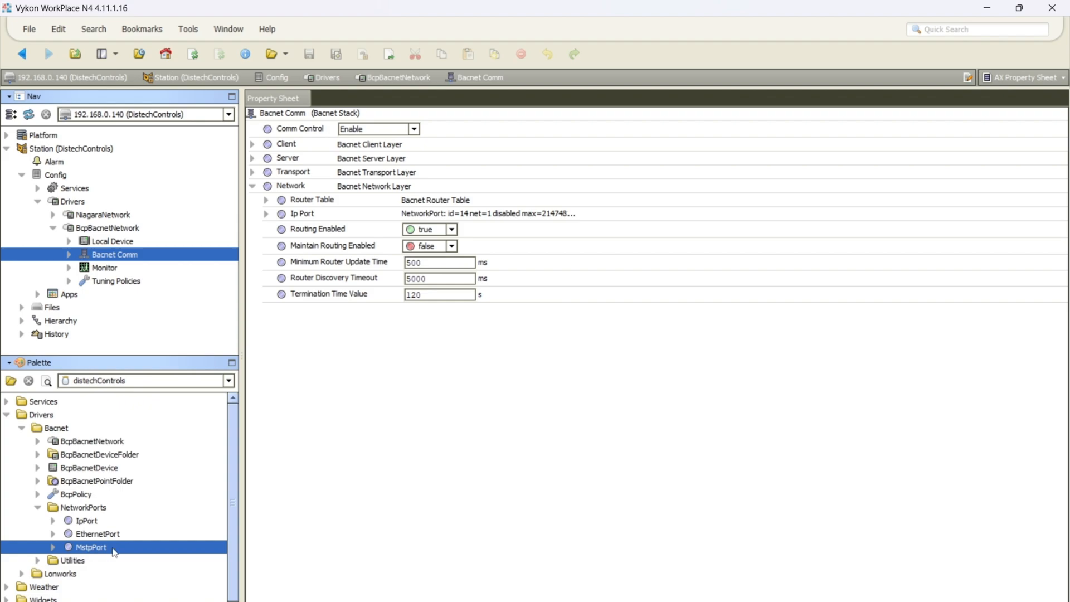
{"action": "left_click_drag", "start_coordinate": [85, 548], "coordinate": [278, 186]}
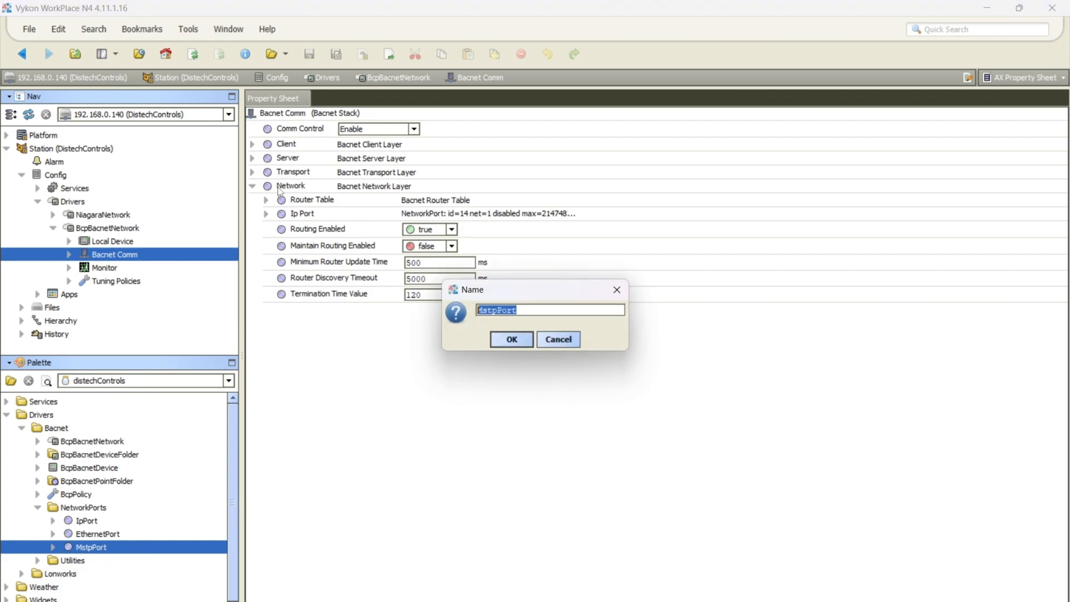
{"action": "left_click", "coordinate": [538, 311]}
{"action": "left_click", "coordinate": [512, 339]}
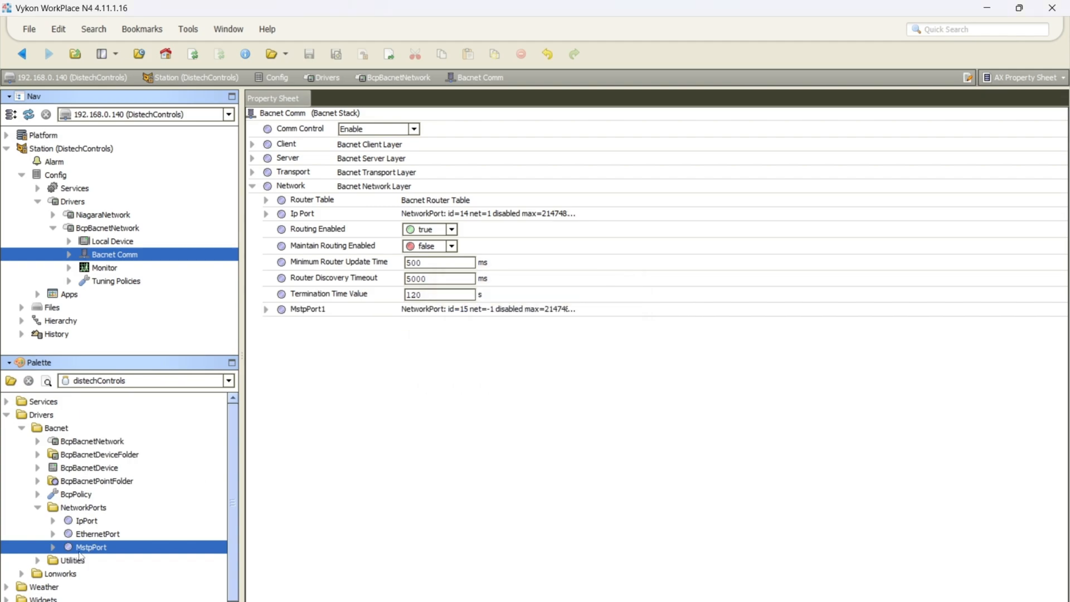
Step: Add a second MstpPort to the Bacnet Comm Network layer and name it MstpPort2
{"action": "left_click_drag", "start_coordinate": [84, 547], "coordinate": [292, 191]}
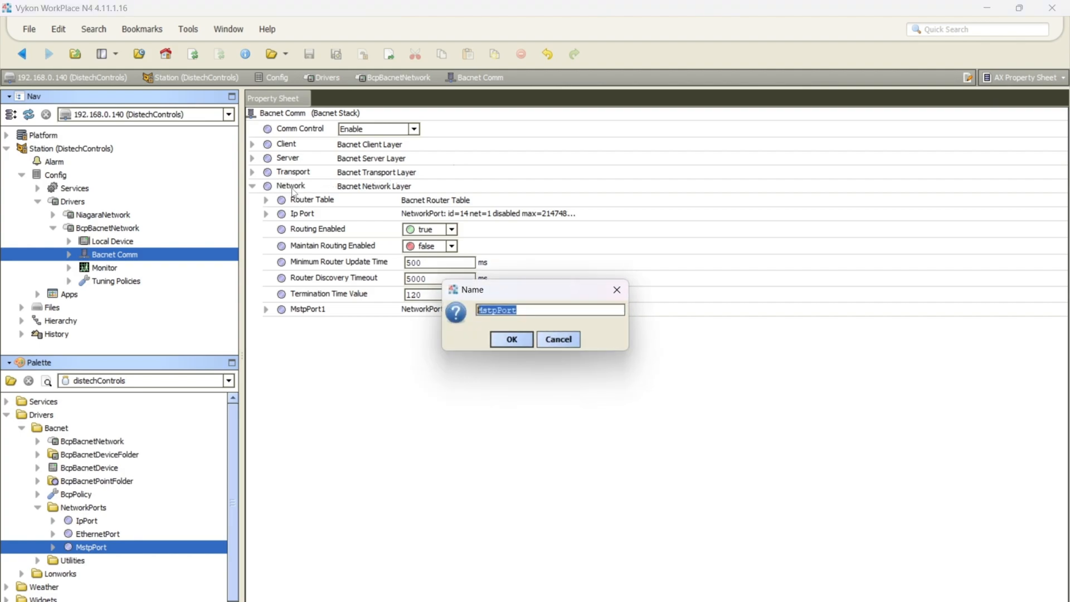
{"action": "left_click", "coordinate": [559, 314]}
{"action": "left_click", "coordinate": [509, 340]}
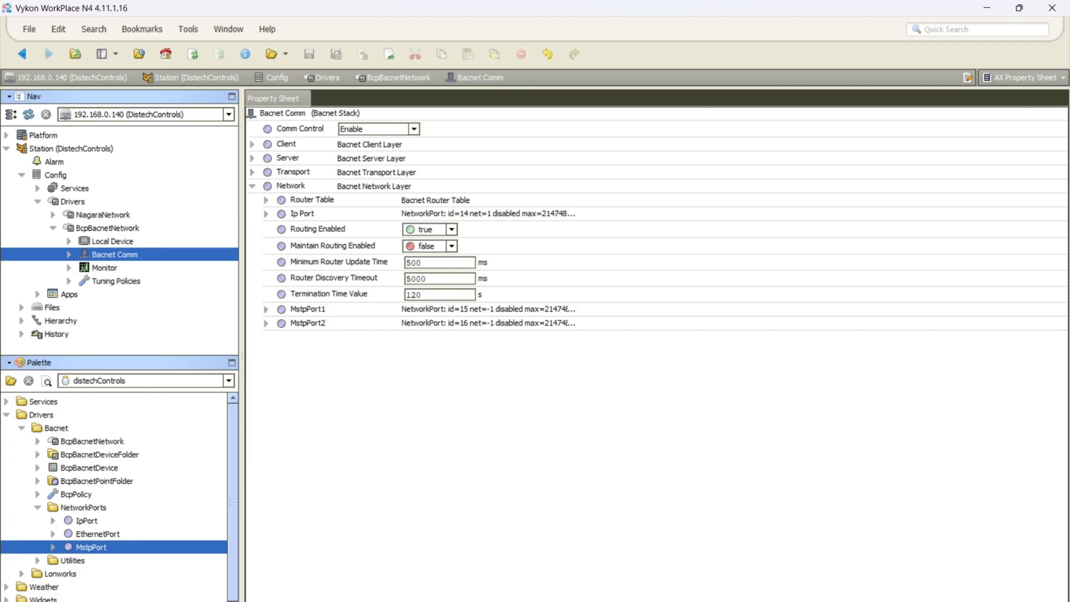
Step: Set MstpPort1's network number to 1000 and its link baud rate to 38400
{"action": "left_click", "coordinate": [265, 309]}
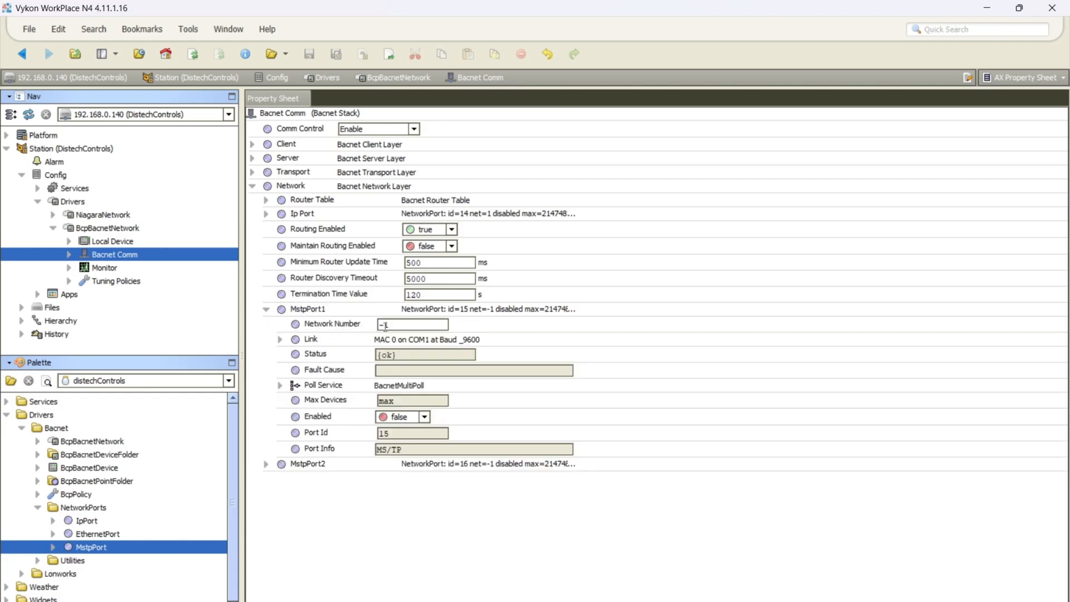
{"action": "double_click", "coordinate": [401, 326]}
{"action": "type", "text": "1000"}
{"action": "left_click", "coordinate": [279, 340]}
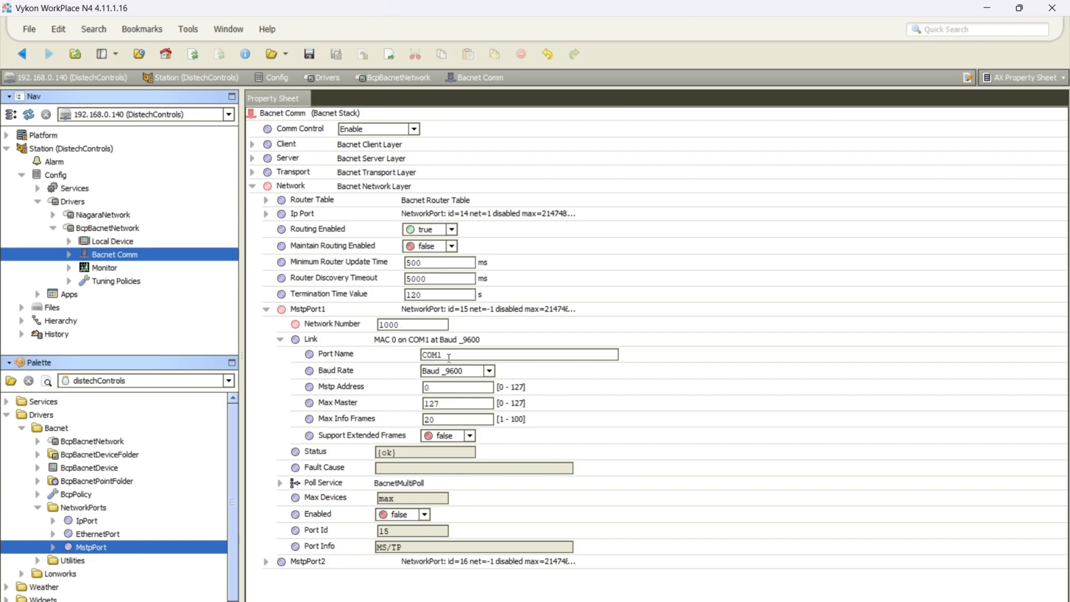
{"action": "left_click", "coordinate": [489, 370]}
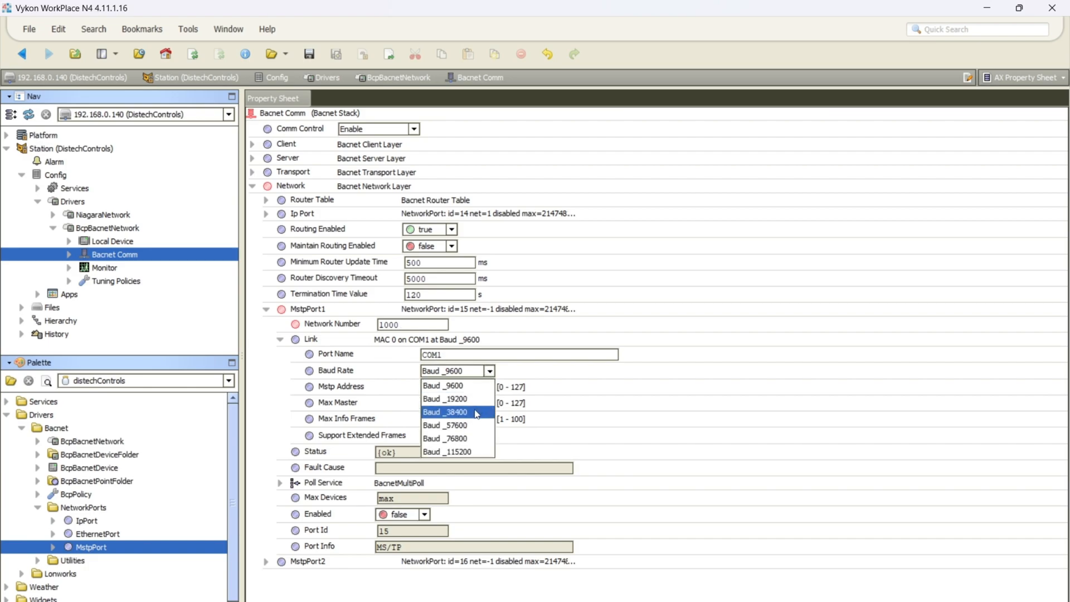
{"action": "left_click", "coordinate": [477, 412]}
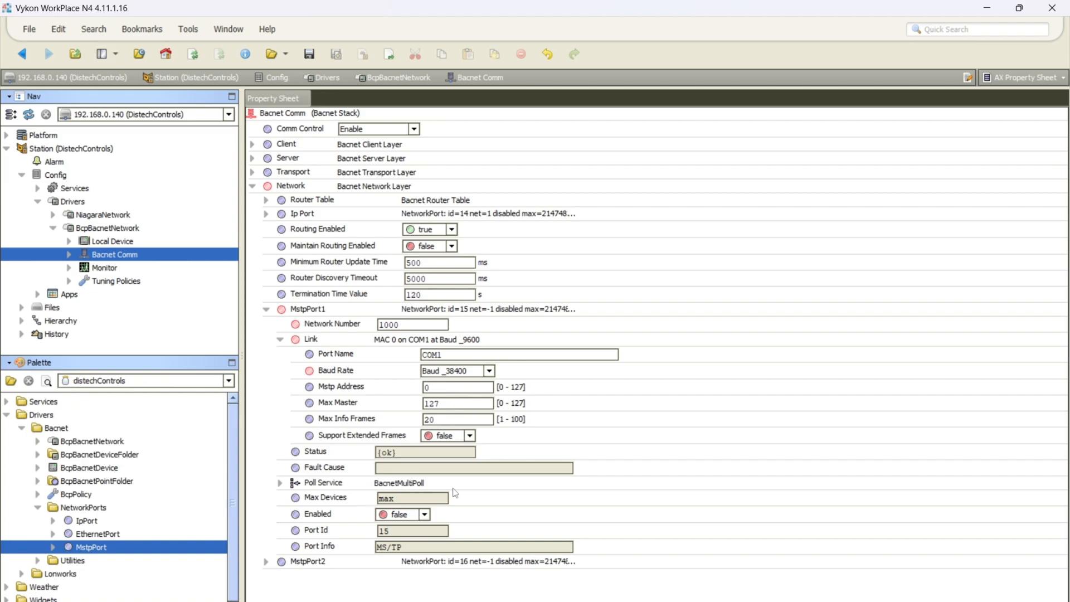
Step: Set MstpPort1's Enabled property to true, save the changes and collapse the port's properties
{"action": "left_click", "coordinate": [424, 513]}
{"action": "left_click", "coordinate": [411, 541]}
{"action": "left_click", "coordinate": [311, 58]}
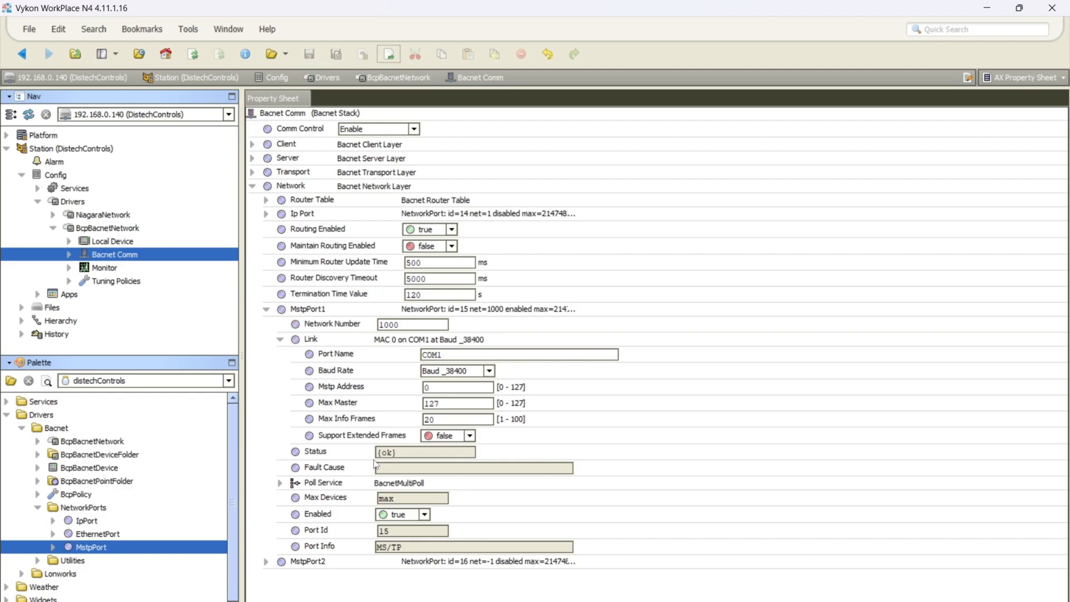
{"action": "left_click", "coordinate": [266, 310]}
Step: Set MstpPort2's network number to 2000 and its link port name to COM2
{"action": "left_click", "coordinate": [266, 323]}
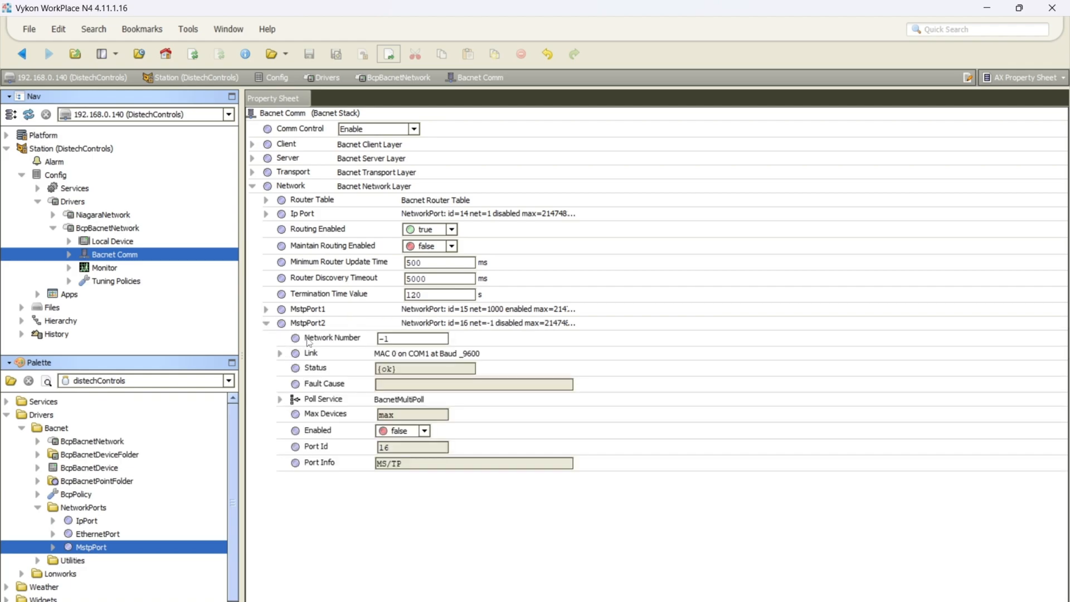
{"action": "double_click", "coordinate": [391, 338]}
{"action": "type", "text": "2000"}
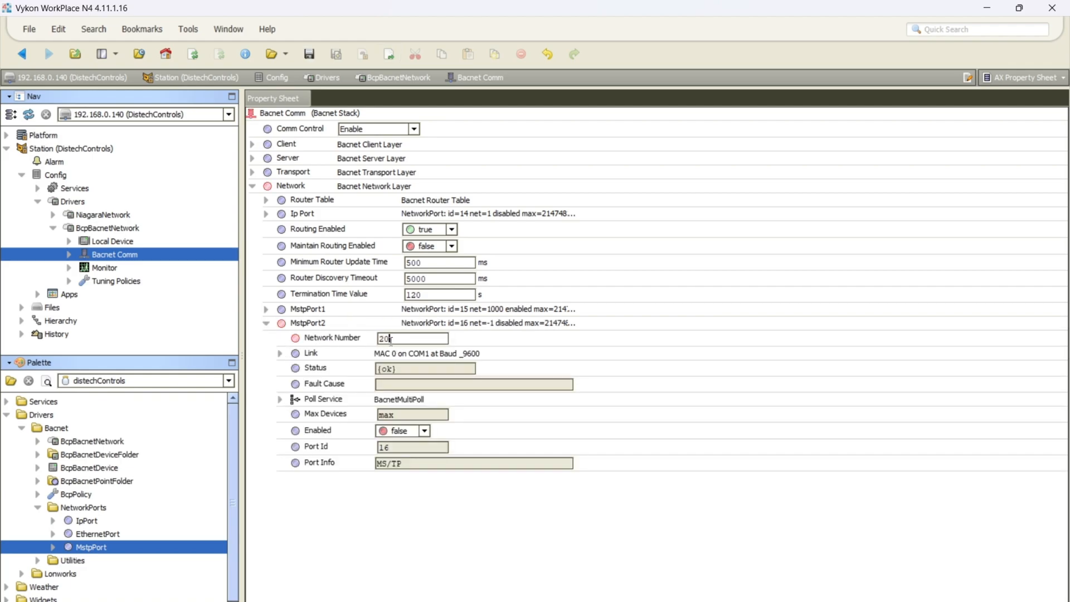
{"action": "left_click", "coordinate": [280, 353]}
{"action": "left_click", "coordinate": [448, 368]}
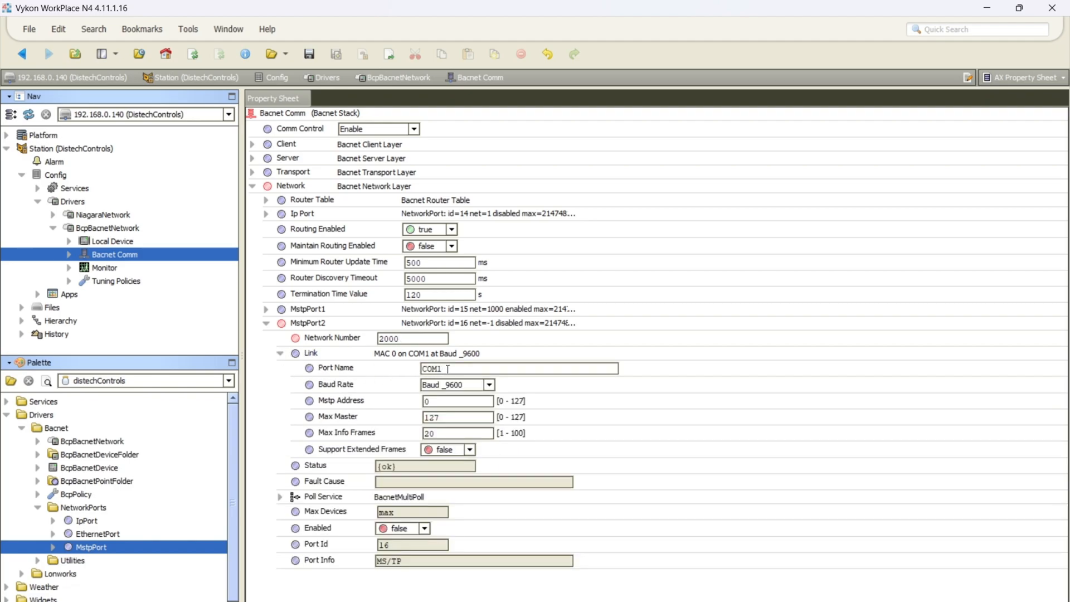
{"action": "key", "text": "BackSpace"}
{"action": "type", "text": "2"}
Step: Set MstpPort2's link baud rate to 38400 and its Enabled property to true, saving the changes and collapsing the port's properties
{"action": "left_click", "coordinate": [476, 386]}
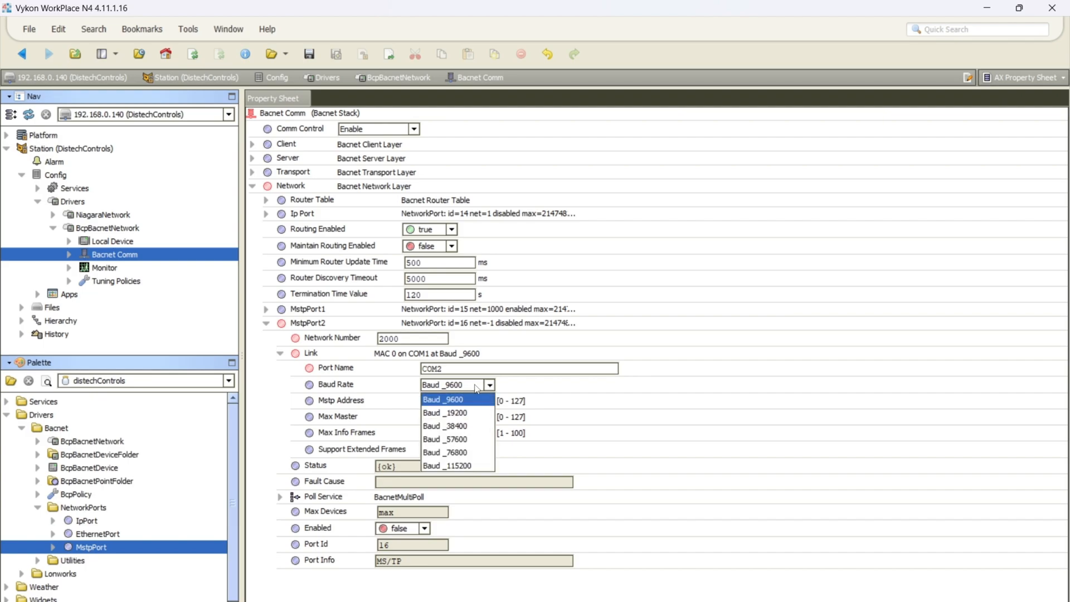
{"action": "left_click", "coordinate": [465, 428]}
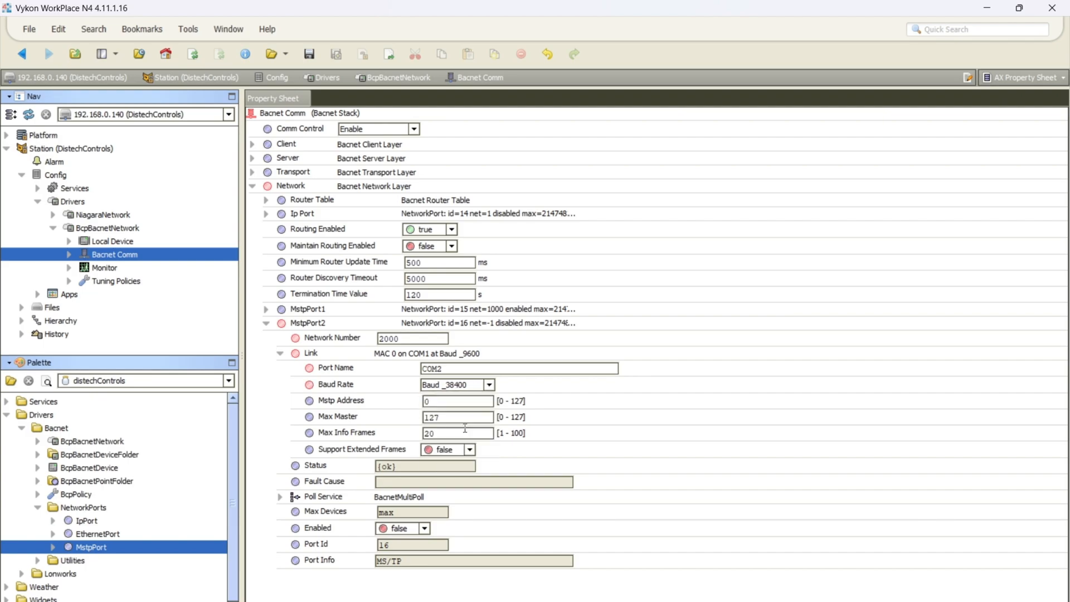
{"action": "left_click", "coordinate": [418, 529]}
{"action": "left_click", "coordinate": [398, 552]}
{"action": "left_click", "coordinate": [310, 54]}
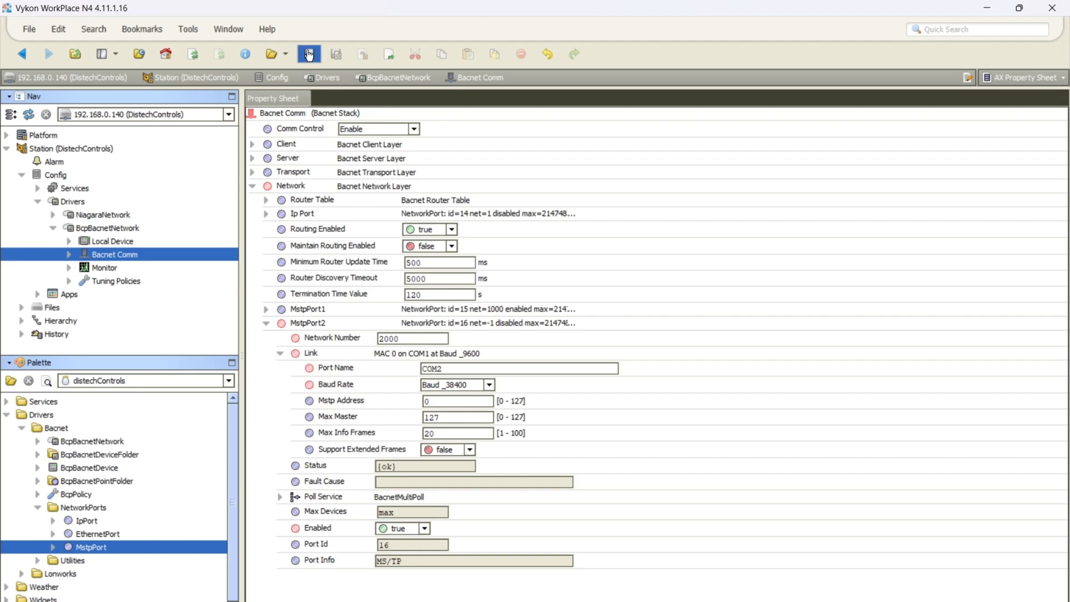
{"action": "left_click", "coordinate": [266, 323]}
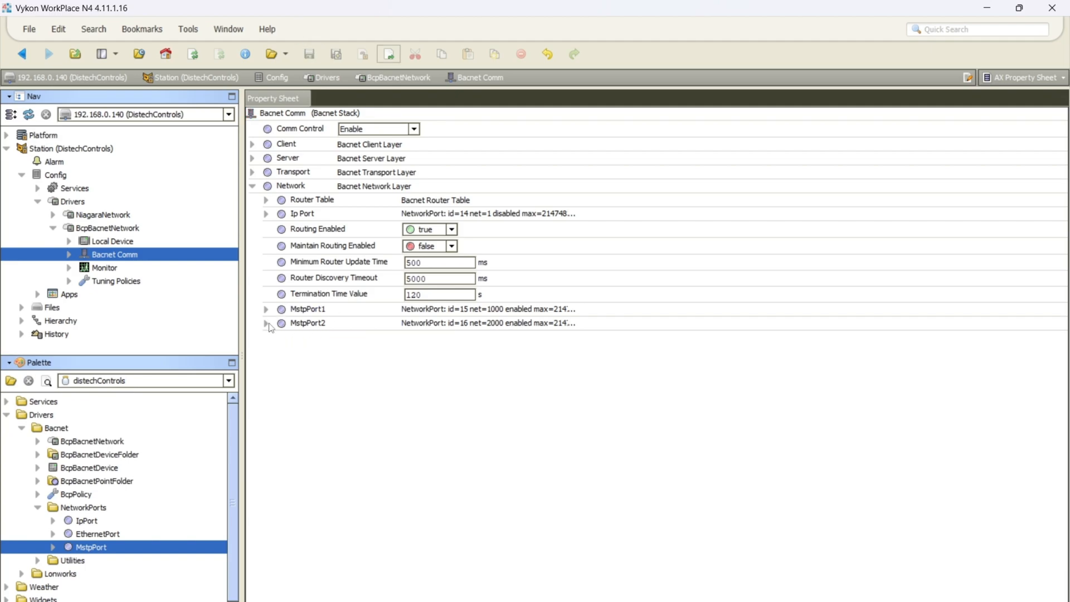
Step: Set the BcpBacnetNetwork's Enabled property to false in its AX Property Sheet, save it and return to the Bcp Bacnet Device Manager view
{"action": "double_click", "coordinate": [125, 229]}
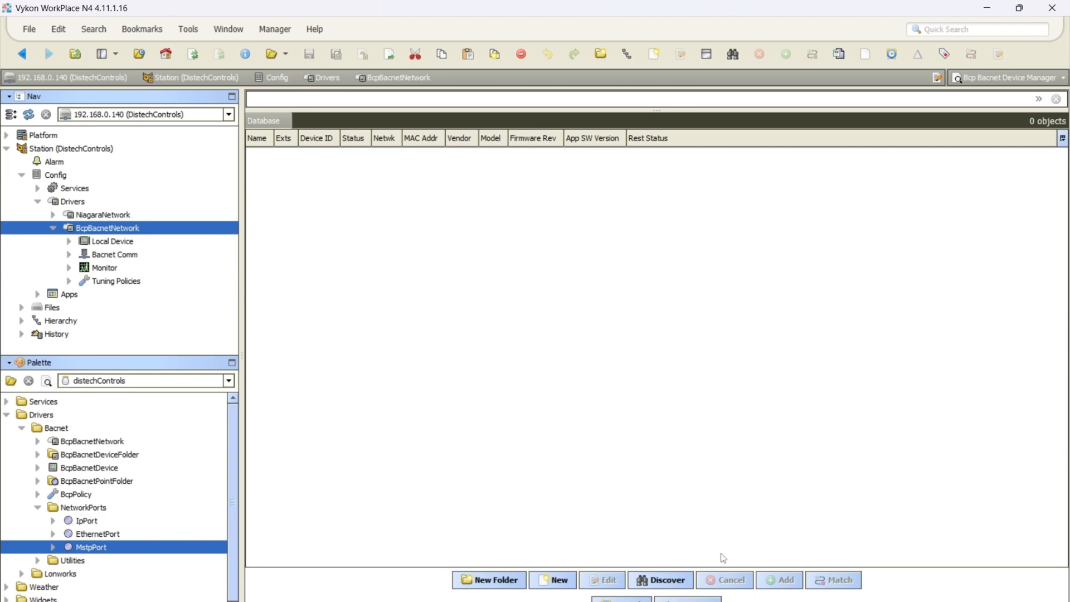
{"action": "left_click", "coordinate": [965, 80]}
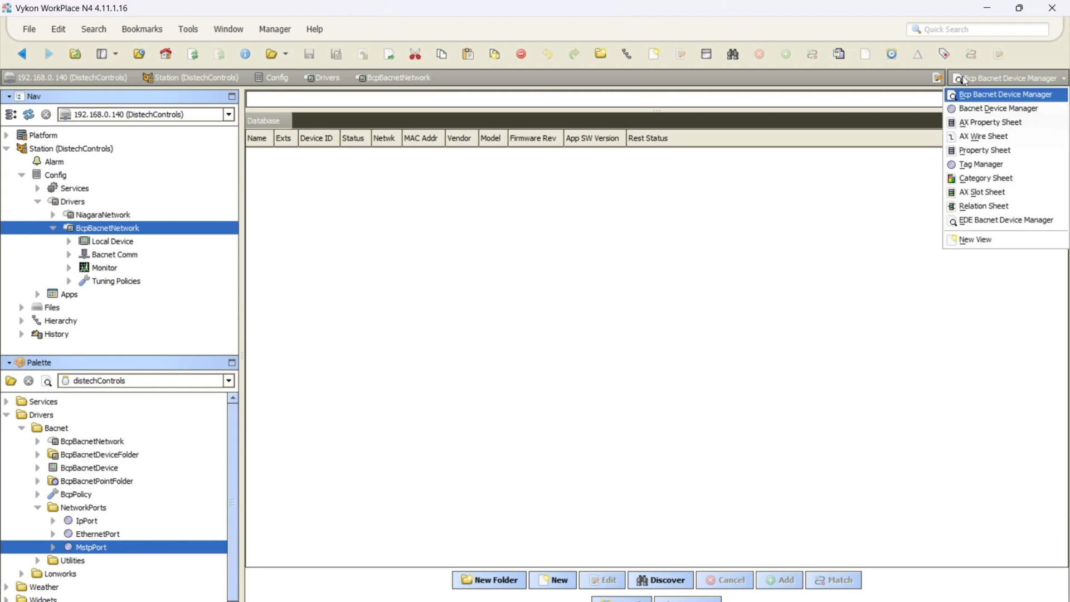
{"action": "left_click", "coordinate": [998, 123]}
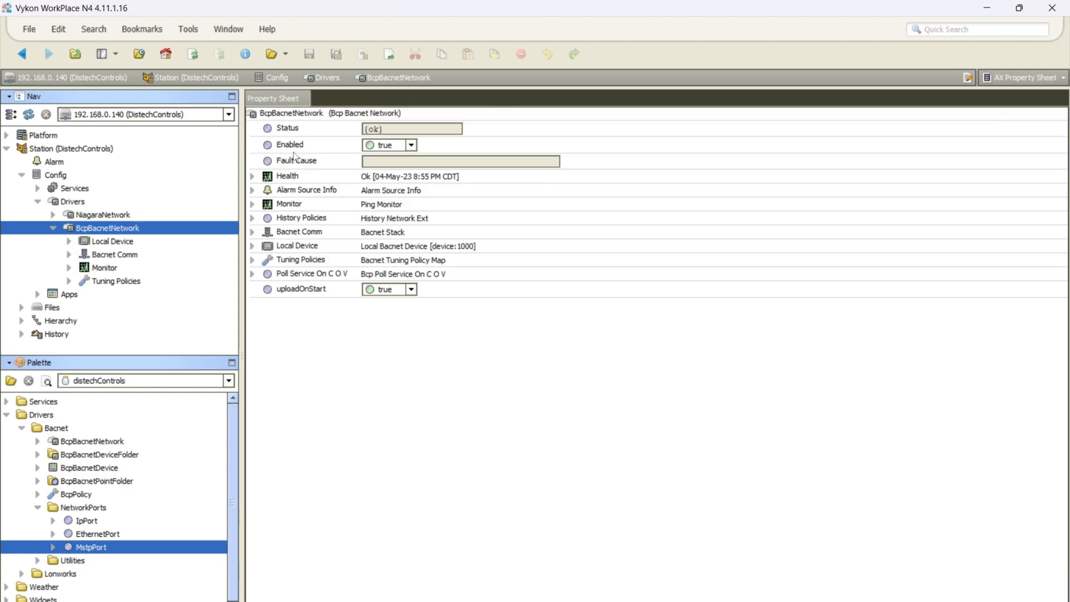
{"action": "left_click", "coordinate": [371, 146]}
{"action": "left_click", "coordinate": [371, 159]}
{"action": "left_click", "coordinate": [309, 54]}
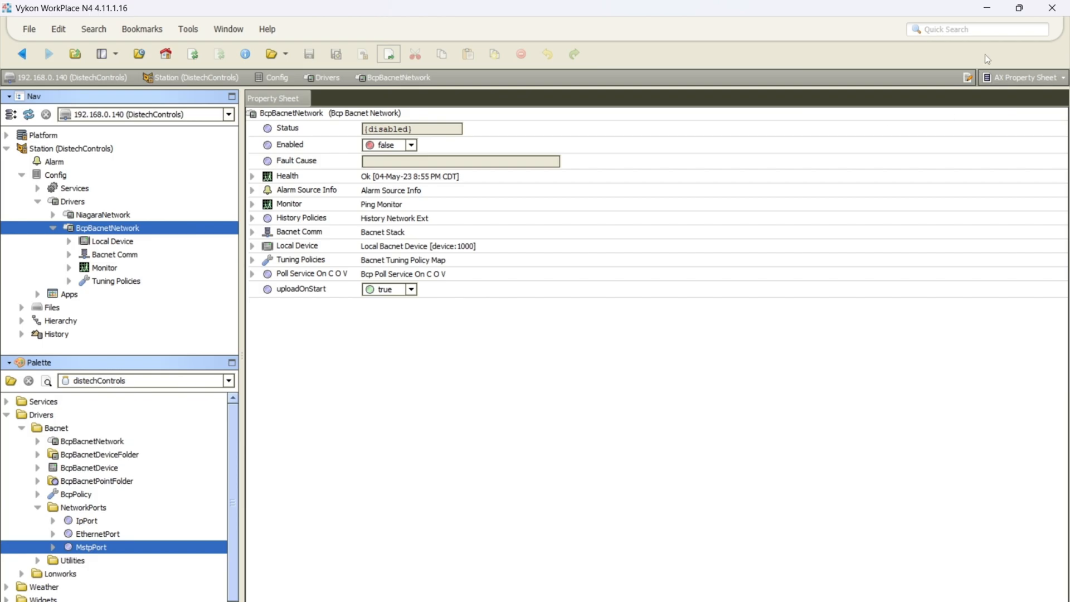
{"action": "left_click", "coordinate": [1001, 78]}
{"action": "left_click", "coordinate": [990, 98]}
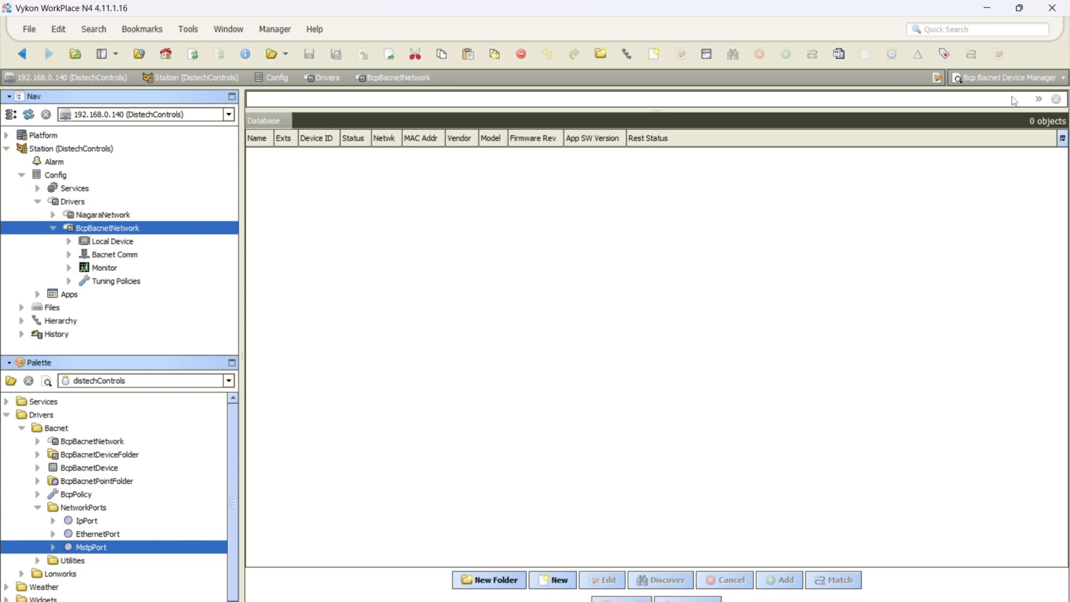
Step: Set the BcpBacnetNetwork's Enabled property back to true, save it and show the network in the Bcp Bacnet Device Manager
{"action": "left_click", "coordinate": [1005, 78]}
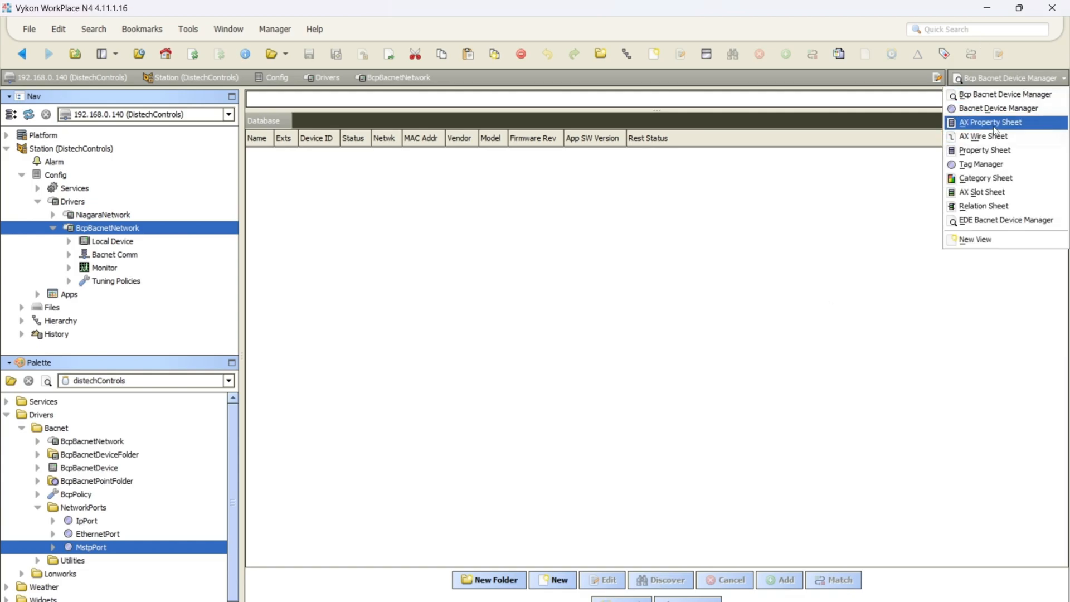
{"action": "left_click", "coordinate": [995, 123]}
{"action": "left_click", "coordinate": [379, 150]}
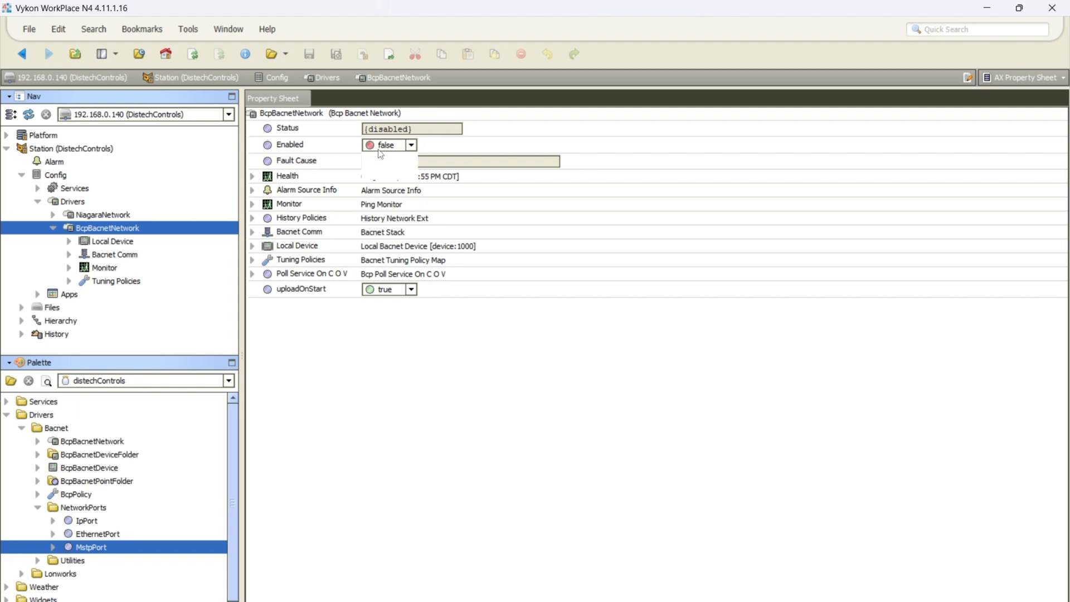
{"action": "left_click", "coordinate": [385, 175]}
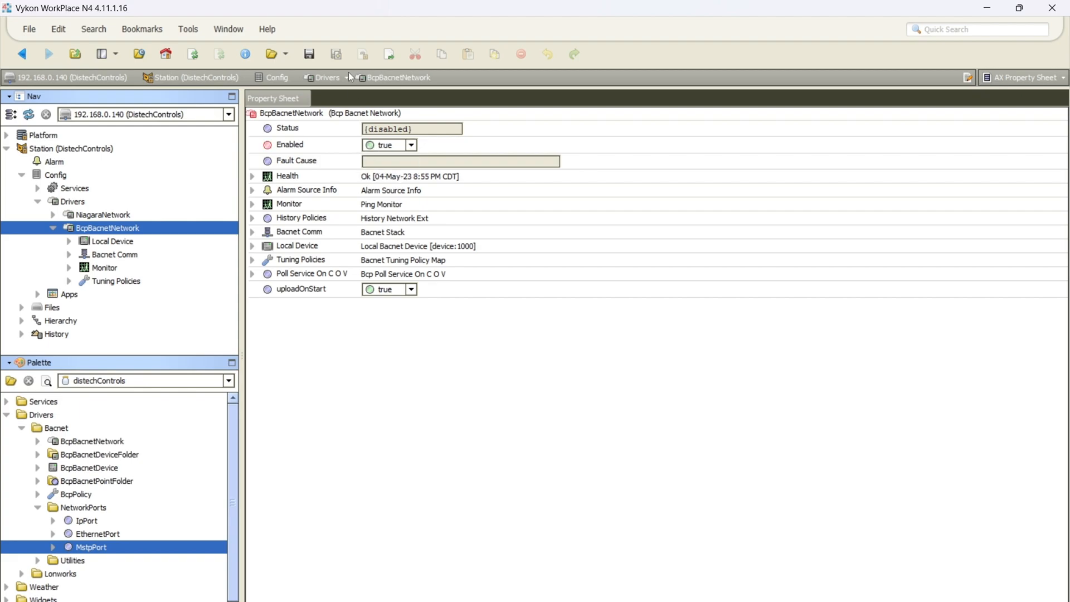
{"action": "left_click", "coordinate": [309, 54]}
{"action": "left_click", "coordinate": [1020, 77]}
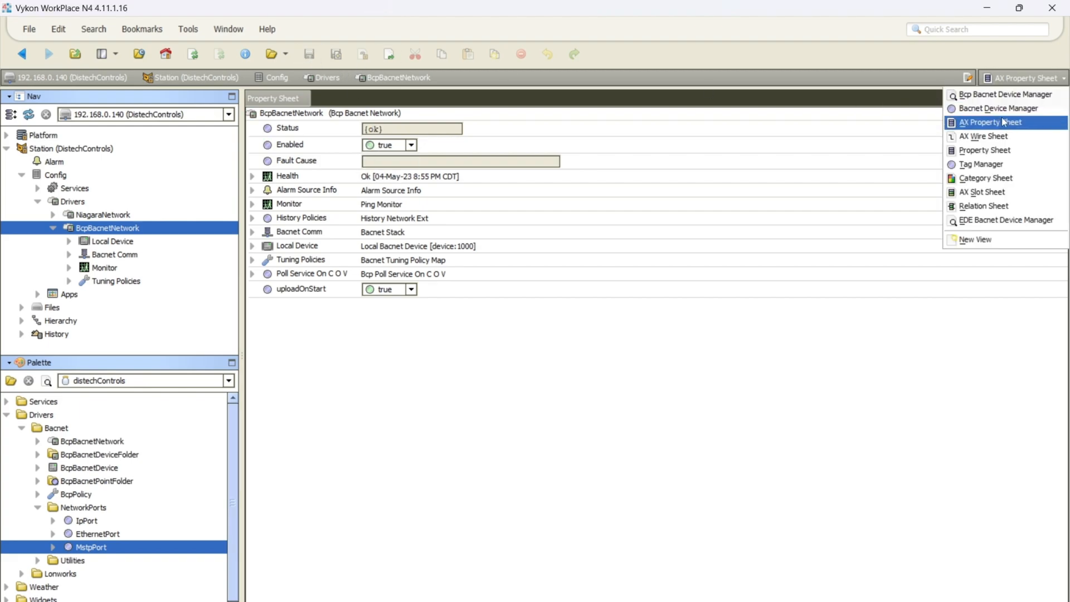
{"action": "left_click", "coordinate": [1013, 95]}
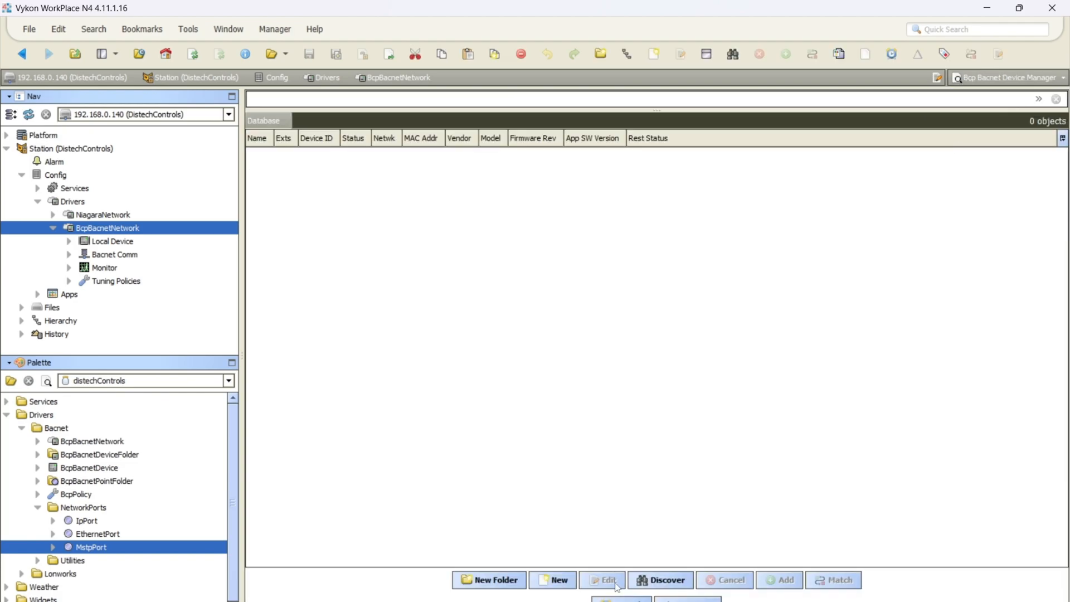
Step: Discover BACnet devices on networks 1000 and 2000 and add the ECB_403 controller to the station database
{"action": "left_click", "coordinate": [646, 581]}
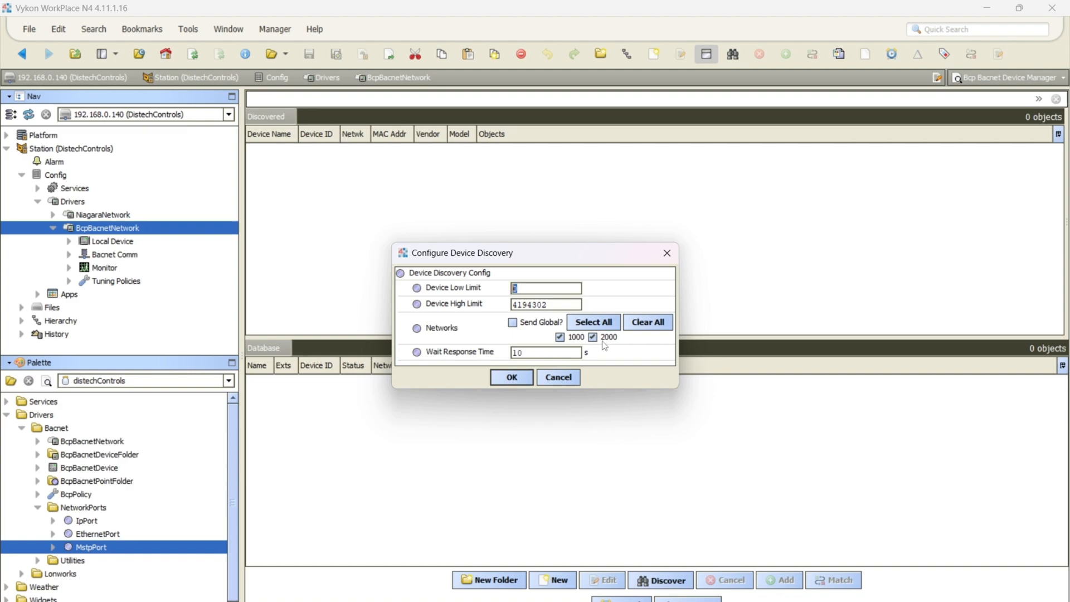
{"action": "left_click", "coordinate": [512, 378]}
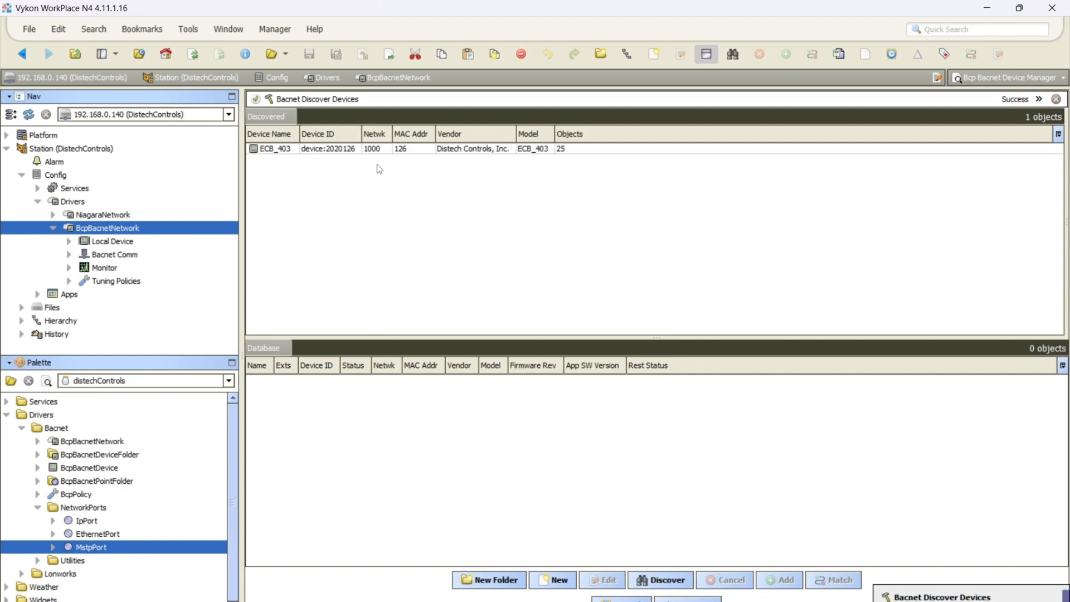
{"action": "left_click", "coordinate": [272, 150]}
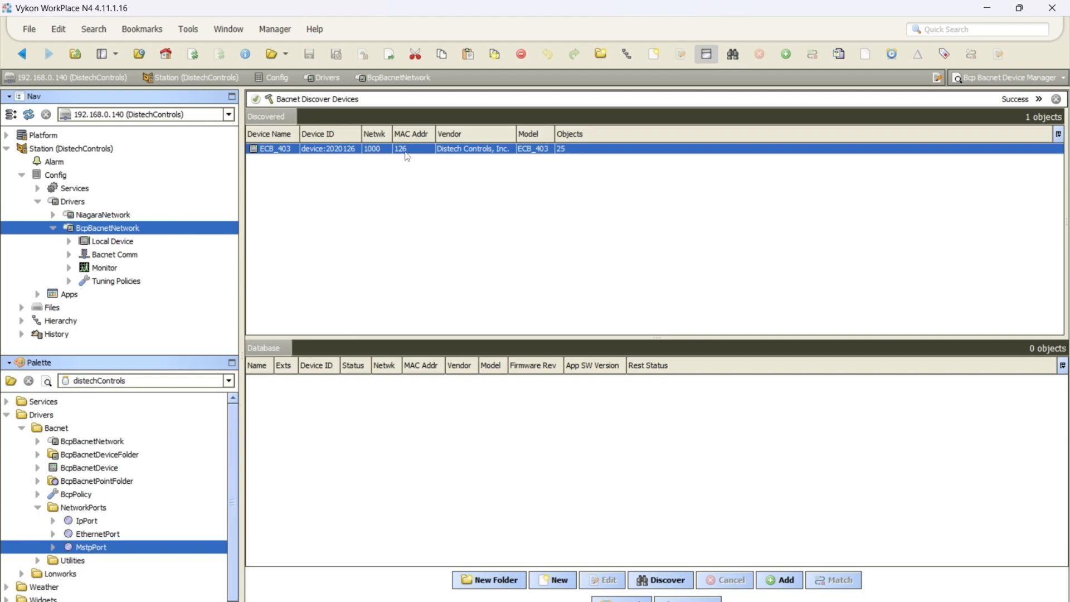
{"action": "left_click", "coordinate": [778, 582]}
{"action": "left_click", "coordinate": [505, 426]}
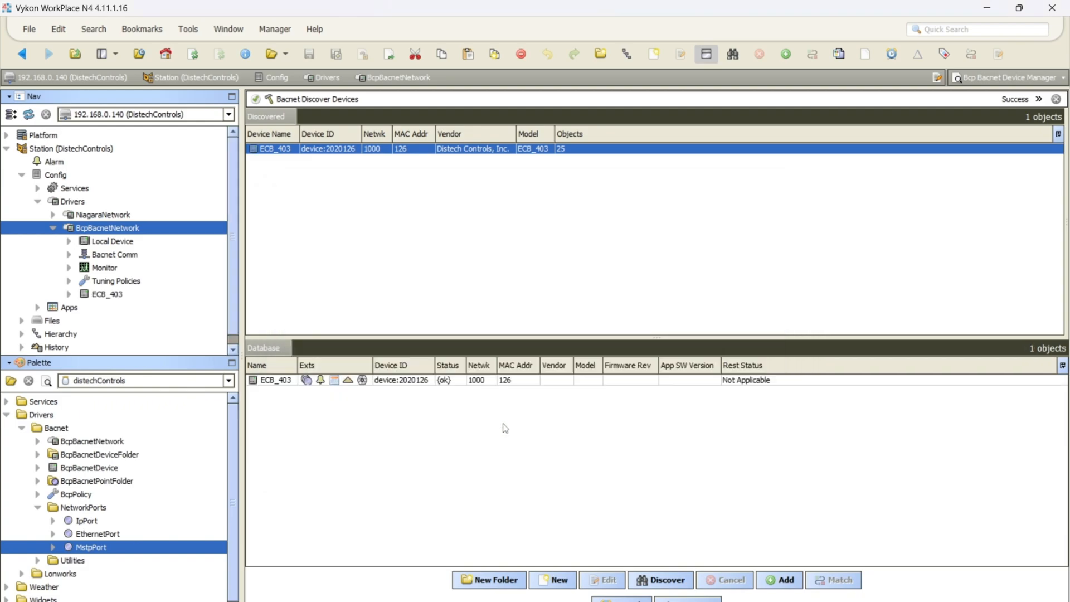